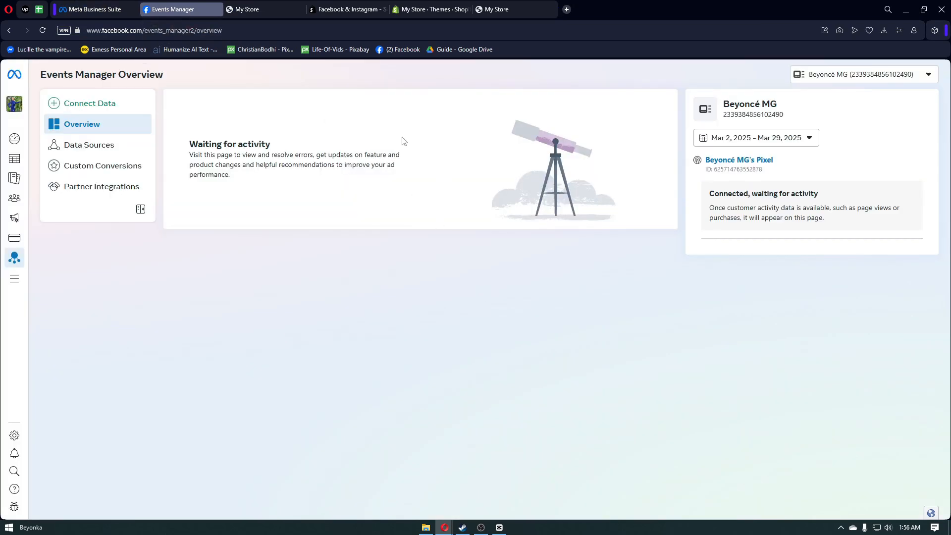
Switch to the My Store storefront and look through its home page down to the footer.
{"action": "left_click", "coordinate": [261, 8]}
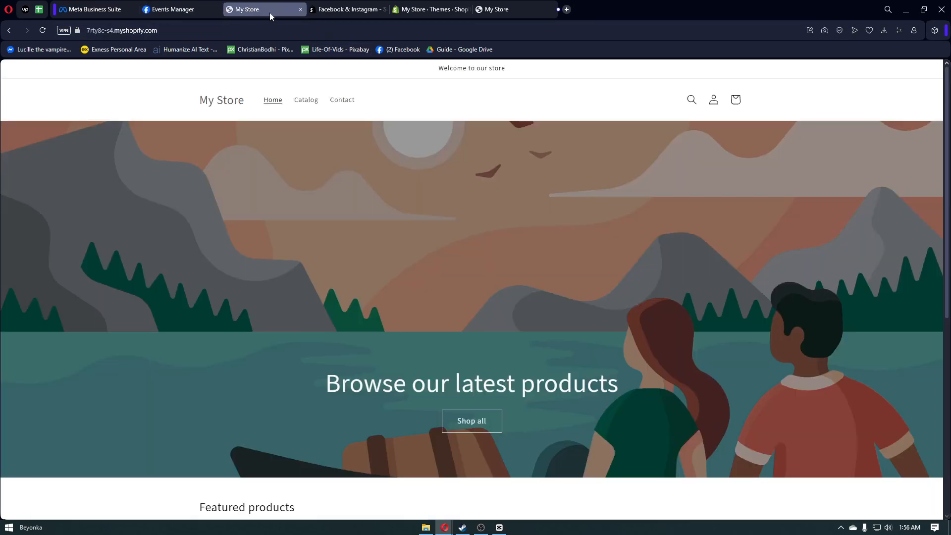
{"action": "scroll", "coordinate": [475, 197], "scroll_direction": "down", "scroll_amount": 3}
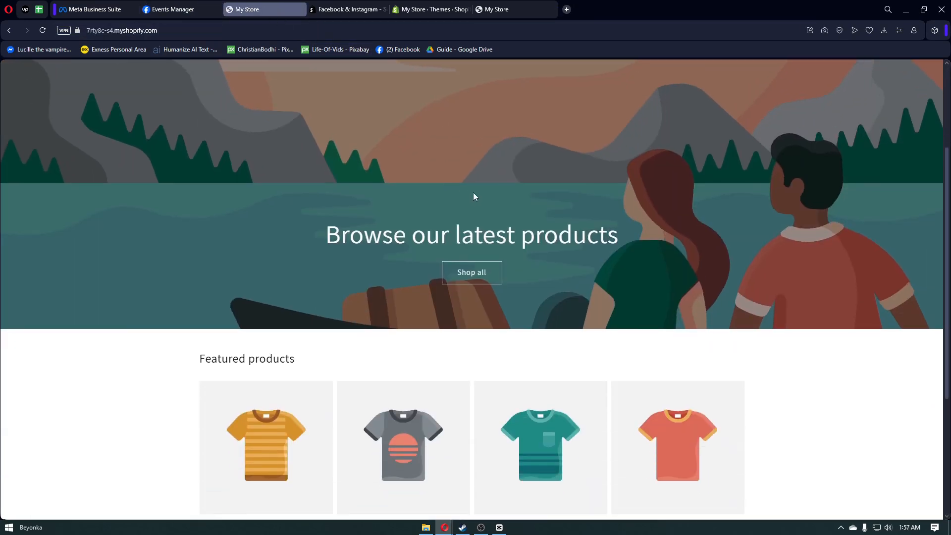
{"action": "scroll", "coordinate": [474, 197], "scroll_direction": "down", "scroll_amount": 4}
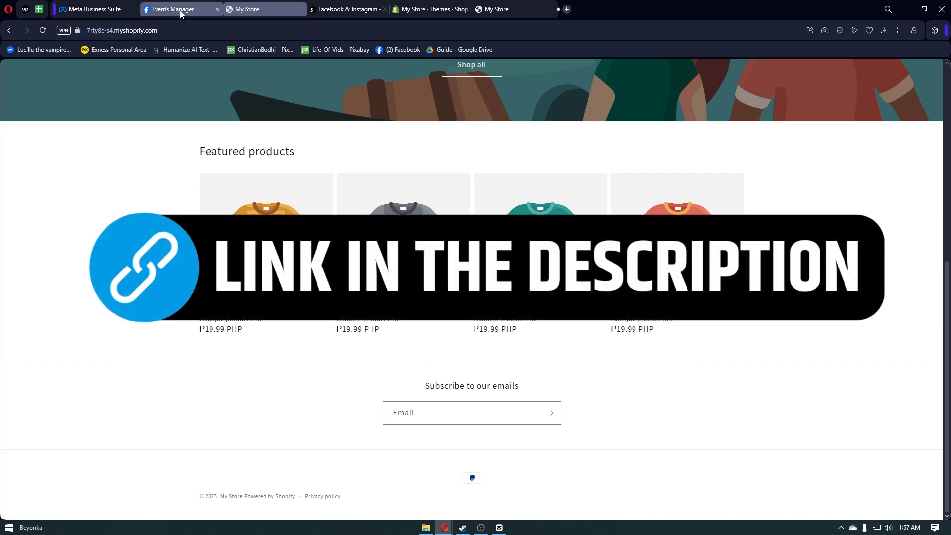
Switch to the Facebook & Instagram listing in the Shopify App Store and review its description, pricing and reviews.
{"action": "left_click", "coordinate": [351, 9]}
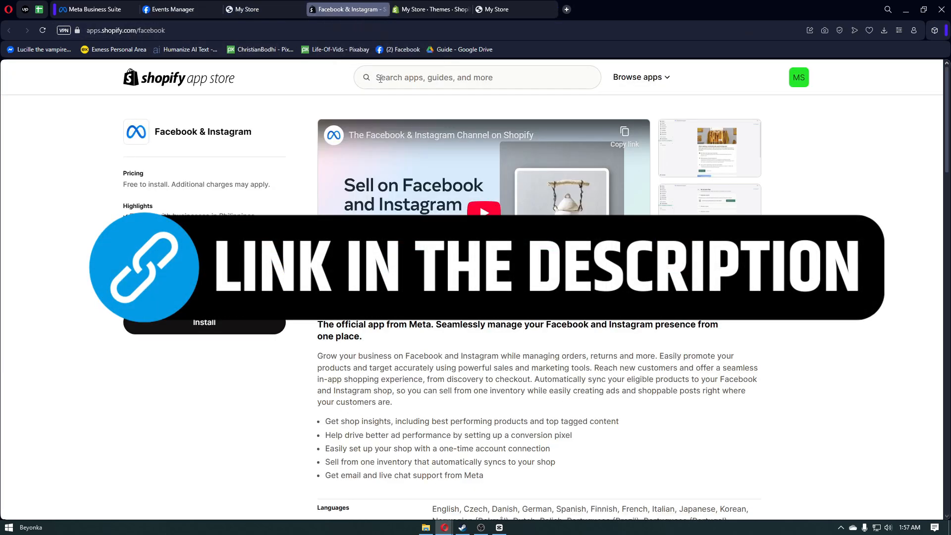
{"action": "scroll", "coordinate": [380, 79], "scroll_direction": "down", "scroll_amount": 8}
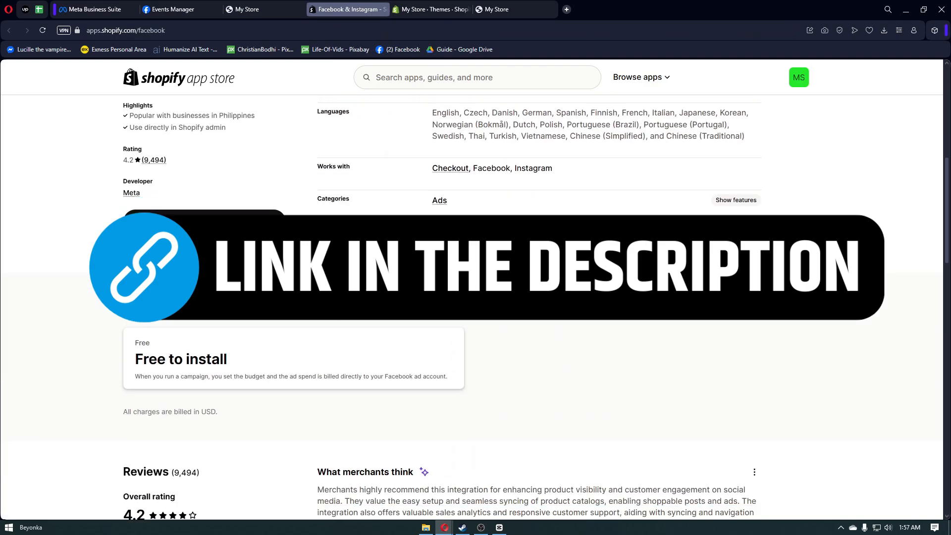
{"action": "scroll", "coordinate": [441, 307], "scroll_direction": "down", "scroll_amount": 5}
{"action": "scroll", "coordinate": [441, 307], "scroll_direction": "up", "scroll_amount": 12}
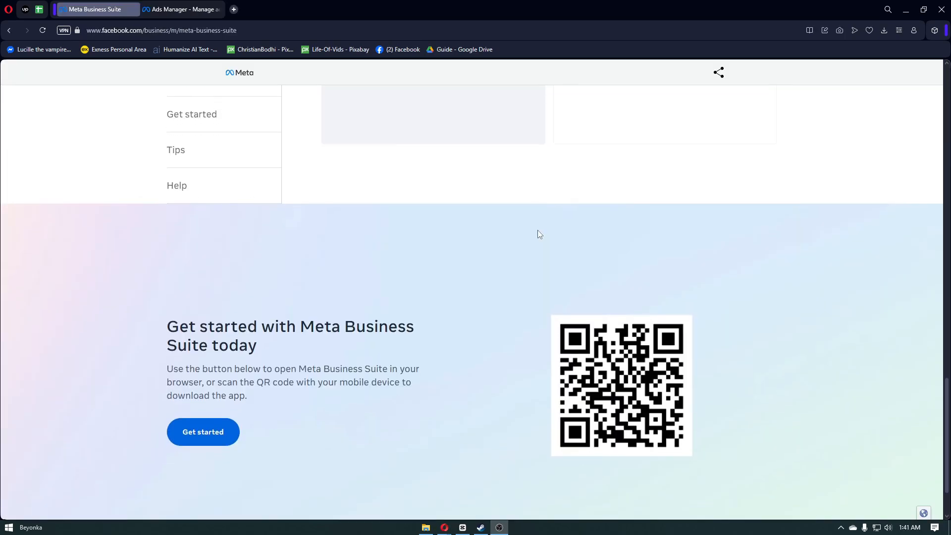
Switch from the Meta Business Suite landing page to Ads Manager and browse its complete list of tools.
{"action": "scroll", "coordinate": [536, 229], "scroll_direction": "down", "scroll_amount": 4}
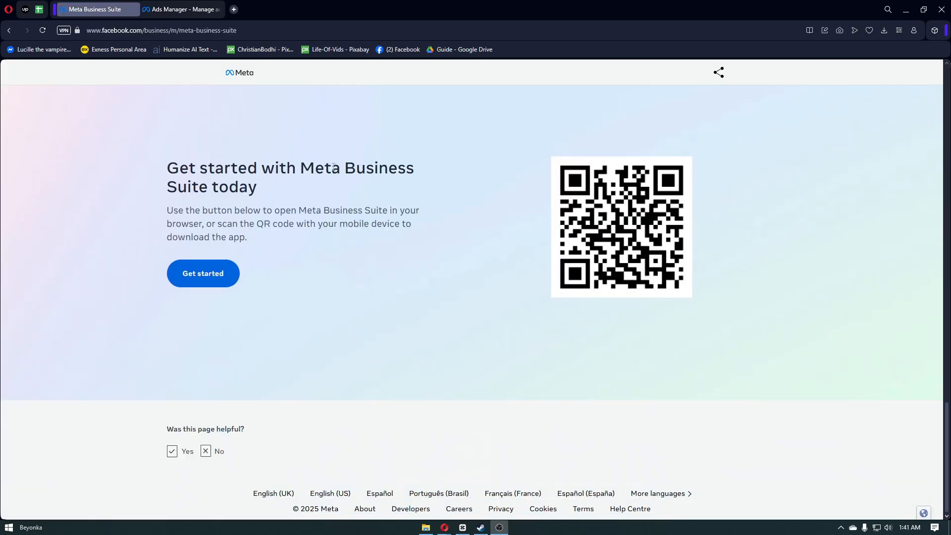
{"action": "left_click", "coordinate": [191, 9]}
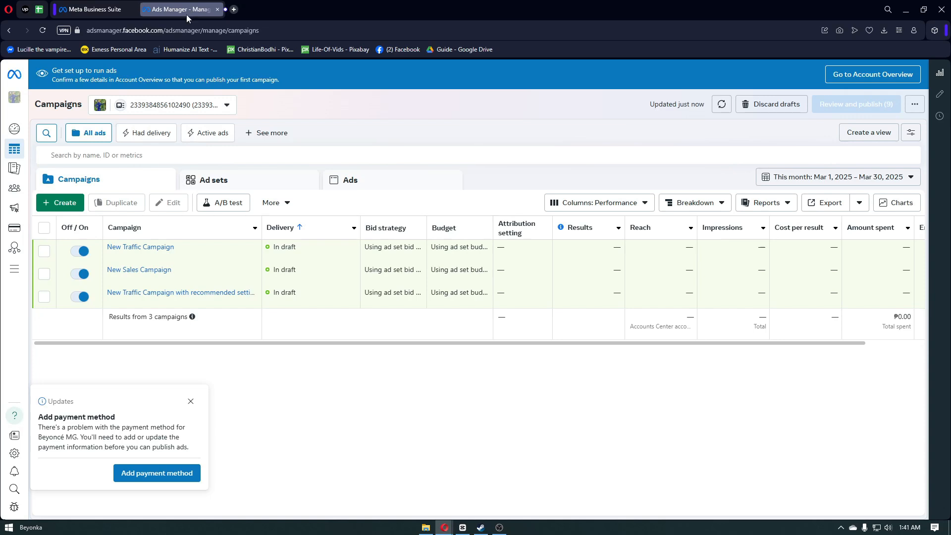
{"action": "mouse_move", "coordinate": [12, 142]}
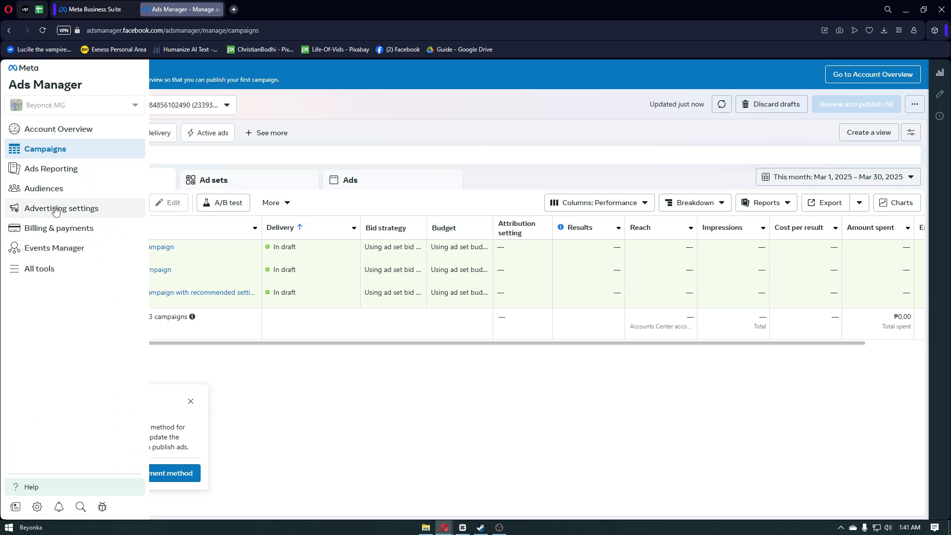
{"action": "left_click", "coordinate": [73, 268]}
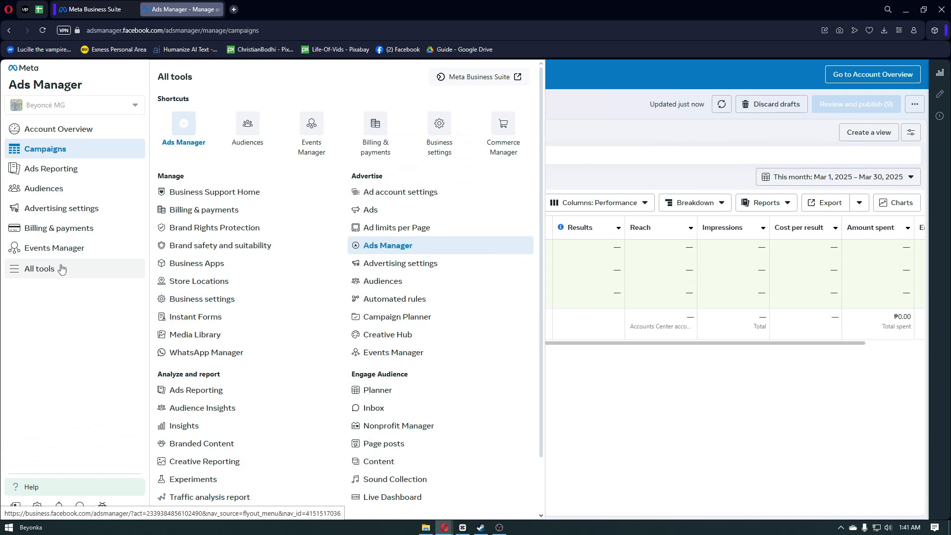
{"action": "scroll", "coordinate": [248, 261], "scroll_direction": "down", "scroll_amount": 2}
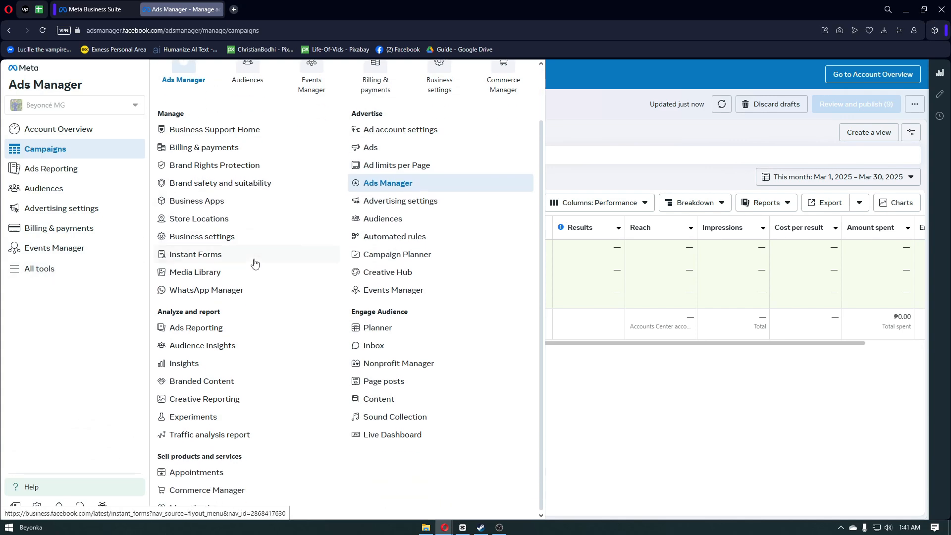
{"action": "scroll", "coordinate": [283, 270], "scroll_direction": "up", "scroll_amount": 1}
{"action": "scroll", "coordinate": [282, 270], "scroll_direction": "down", "scroll_amount": 1}
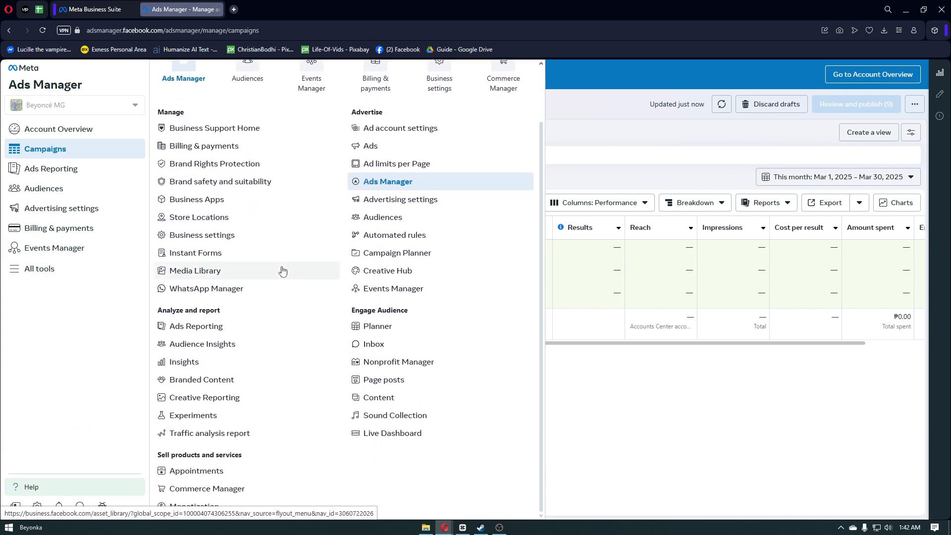
{"action": "scroll", "coordinate": [345, 261], "scroll_direction": "up", "scroll_amount": 1}
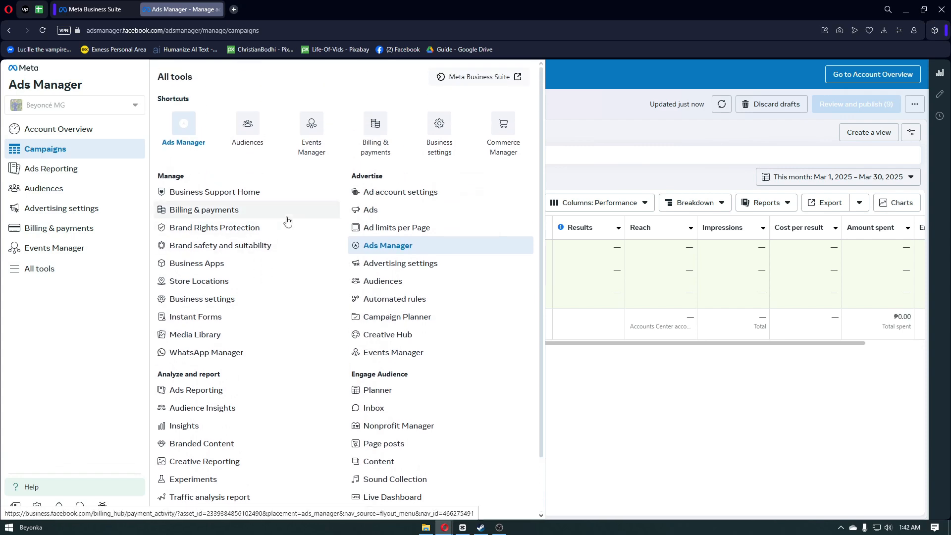
Go to Meta Business Suite, open Events Manager from its tools, and close the surplus Ads Manager and Business Suite pages.
{"action": "left_click", "coordinate": [470, 79]}
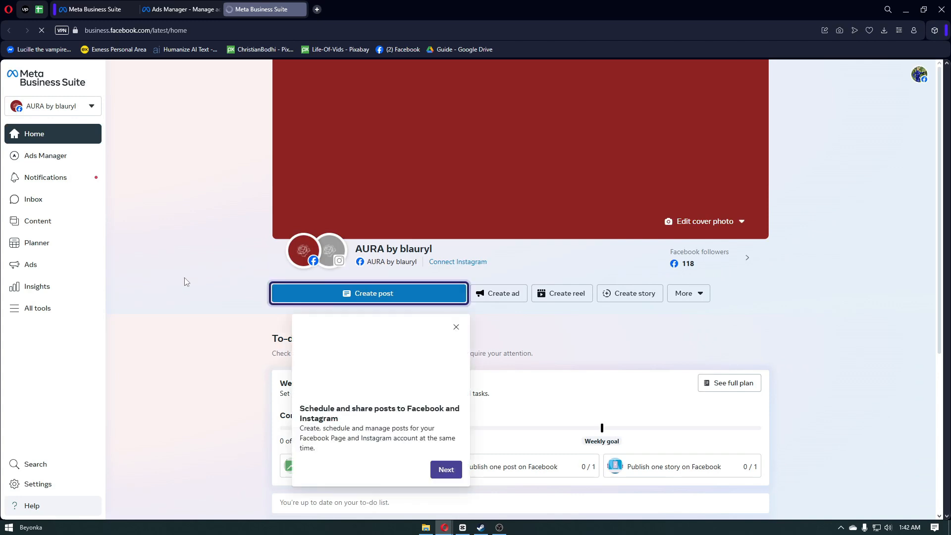
{"action": "left_click", "coordinate": [36, 311]}
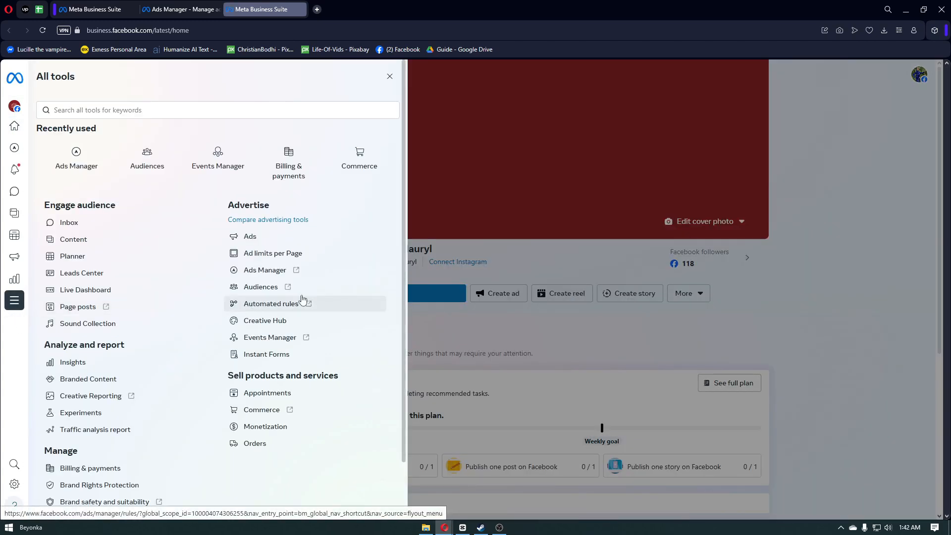
{"action": "left_click", "coordinate": [273, 342]}
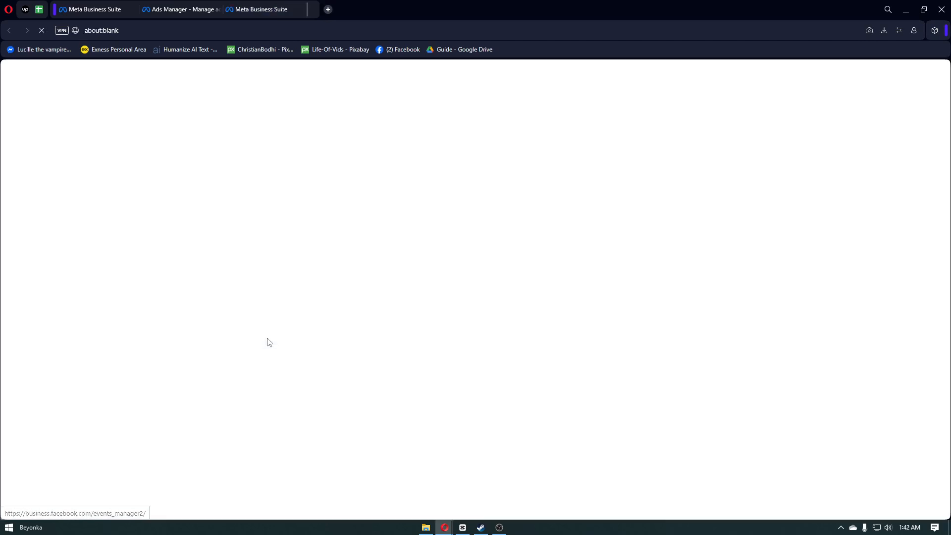
{"action": "left_click", "coordinate": [217, 10]}
{"action": "left_click", "coordinate": [217, 9]}
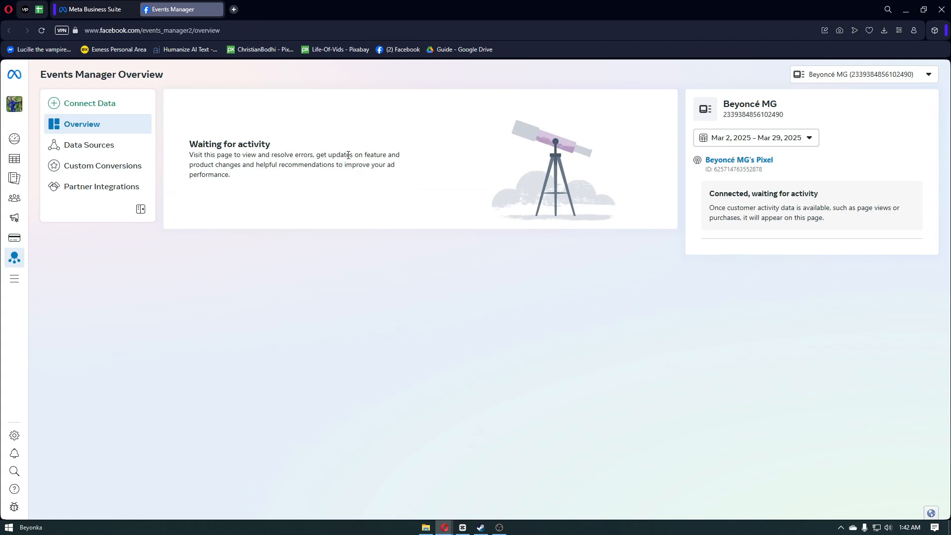
Open the existing pixel under Data Sources and continue its setup.
{"action": "left_click", "coordinate": [110, 148]}
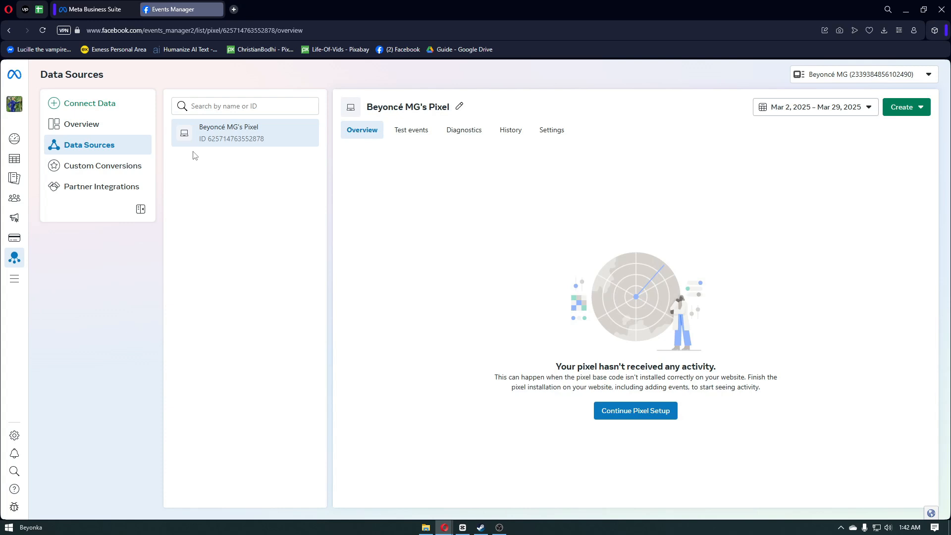
{"action": "left_click", "coordinate": [621, 417]}
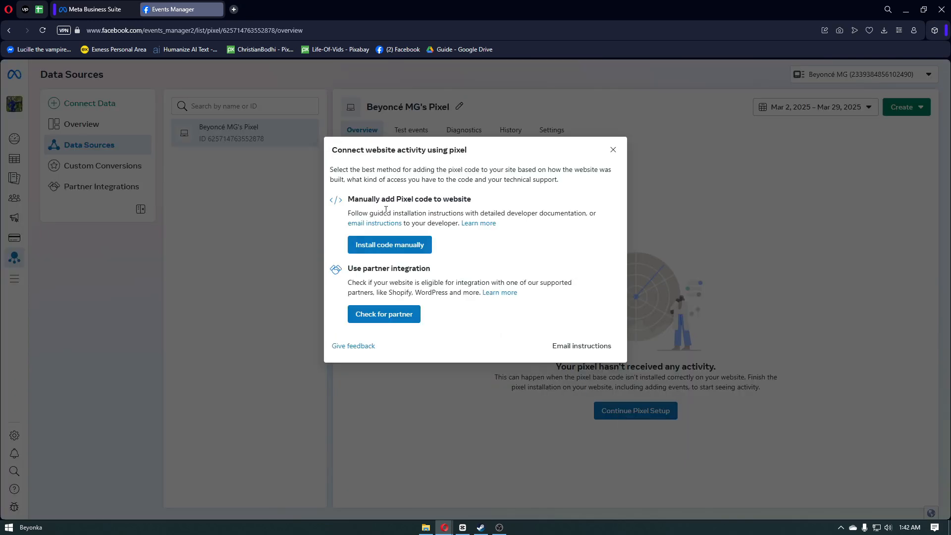
Read the descriptions of the two pixel connection methods, manual code installation and partner integration.
{"action": "left_click_drag", "start_coordinate": [351, 201], "coordinate": [493, 197]}
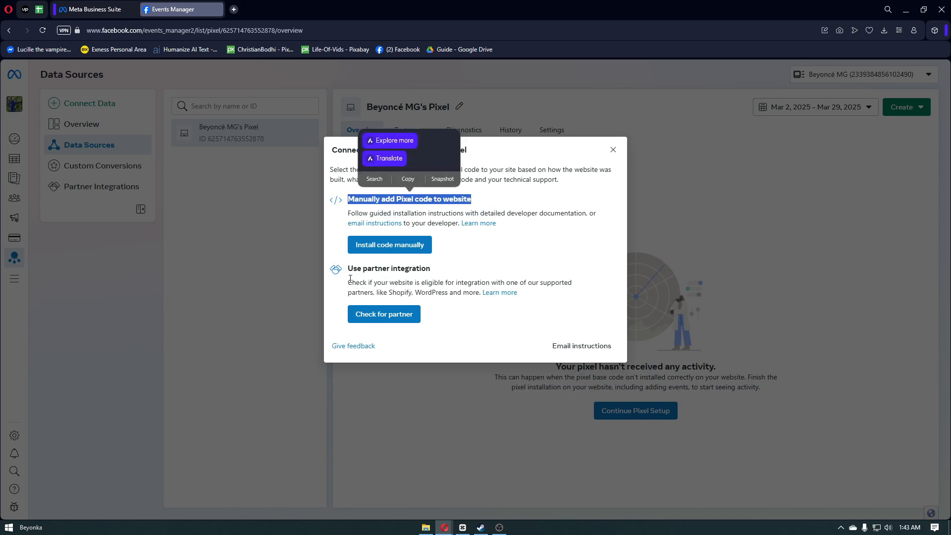
{"action": "left_click_drag", "start_coordinate": [350, 278], "coordinate": [438, 271]}
{"action": "left_click", "coordinate": [437, 269]}
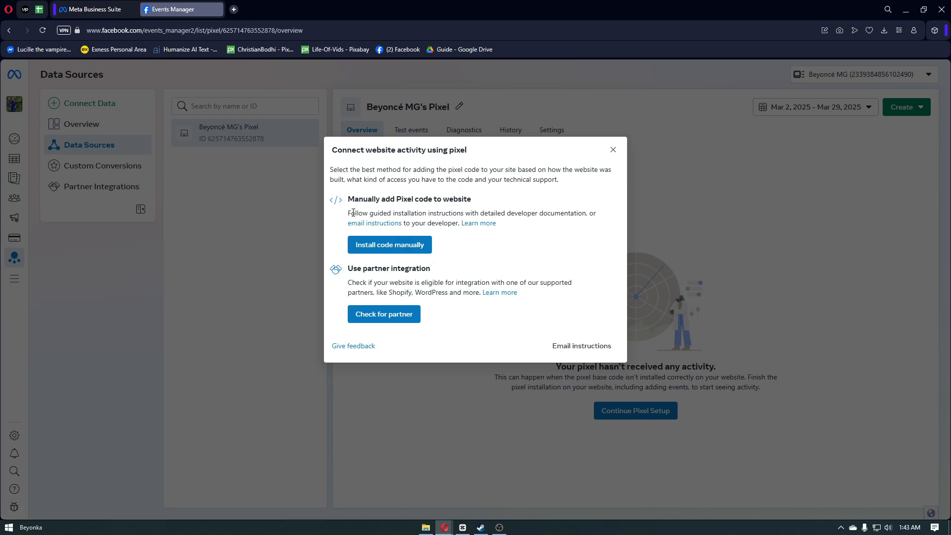
{"action": "left_click_drag", "start_coordinate": [352, 213], "coordinate": [577, 217]}
{"action": "left_click", "coordinate": [436, 222]}
{"action": "left_click_drag", "start_coordinate": [349, 268], "coordinate": [451, 294]}
{"action": "left_click", "coordinate": [403, 271]}
{"action": "left_click", "coordinate": [451, 294]}
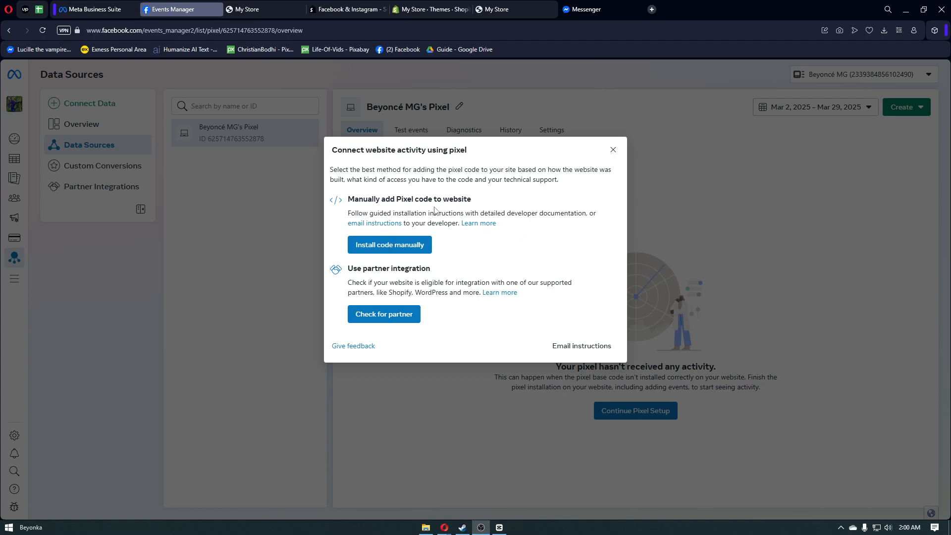
Read Meta's Conversion Tracking documentation linked from the manual code method, then close it and return to the pixel setup.
{"action": "left_click", "coordinate": [474, 224]}
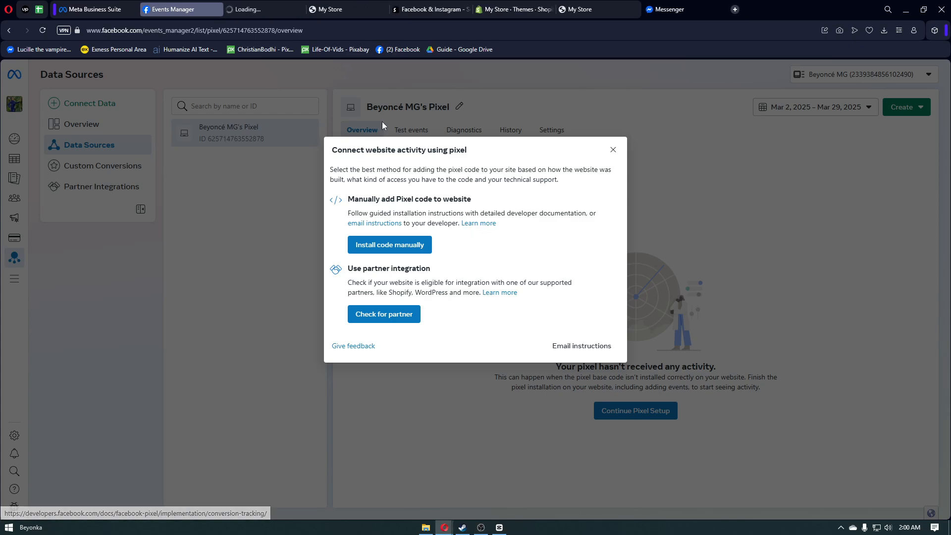
{"action": "left_click", "coordinate": [267, 10]}
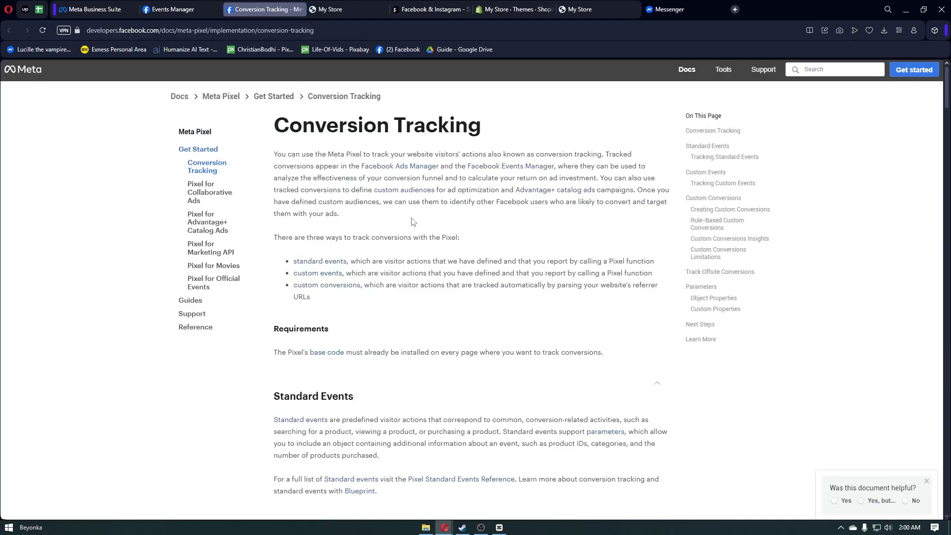
{"action": "scroll", "coordinate": [411, 222], "scroll_direction": "down", "scroll_amount": 8}
{"action": "scroll", "coordinate": [410, 222], "scroll_direction": "down", "scroll_amount": 15}
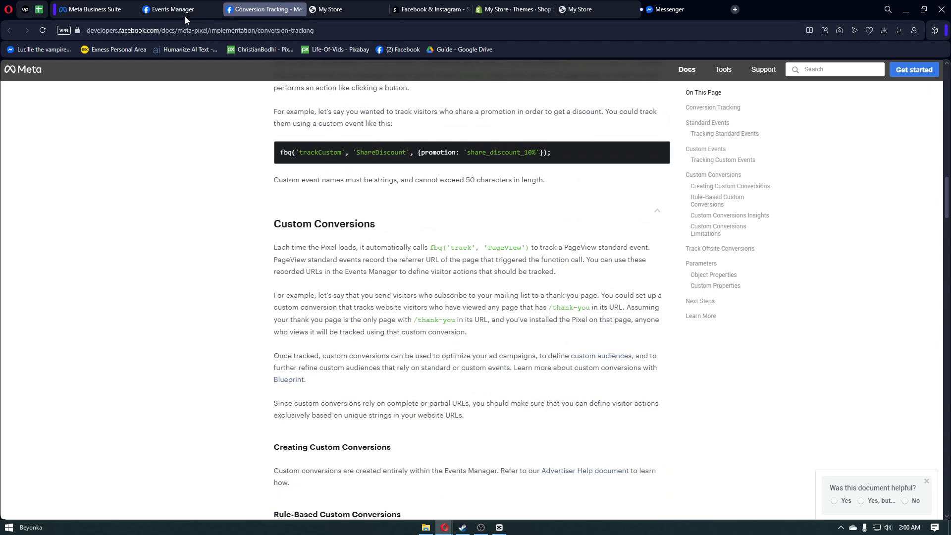
{"action": "left_click", "coordinate": [182, 12]}
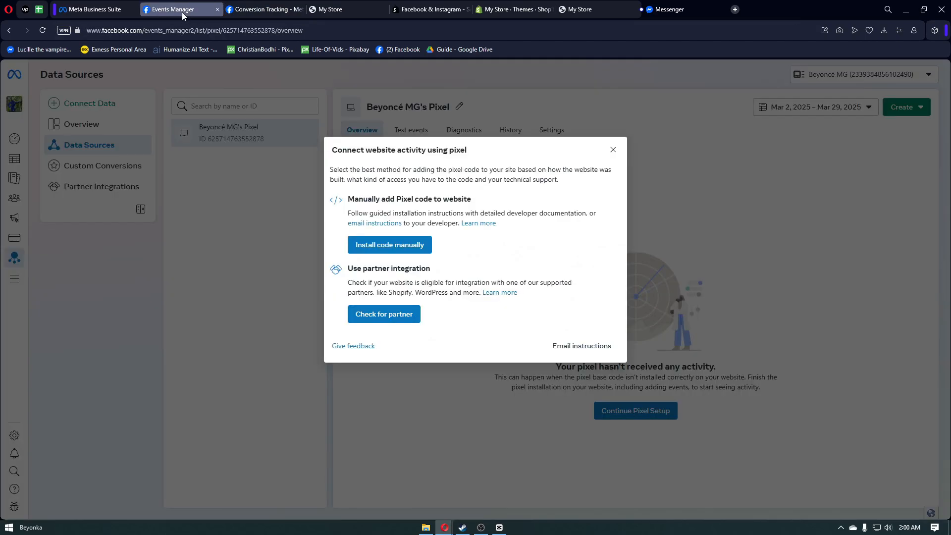
{"action": "left_click", "coordinate": [300, 10]}
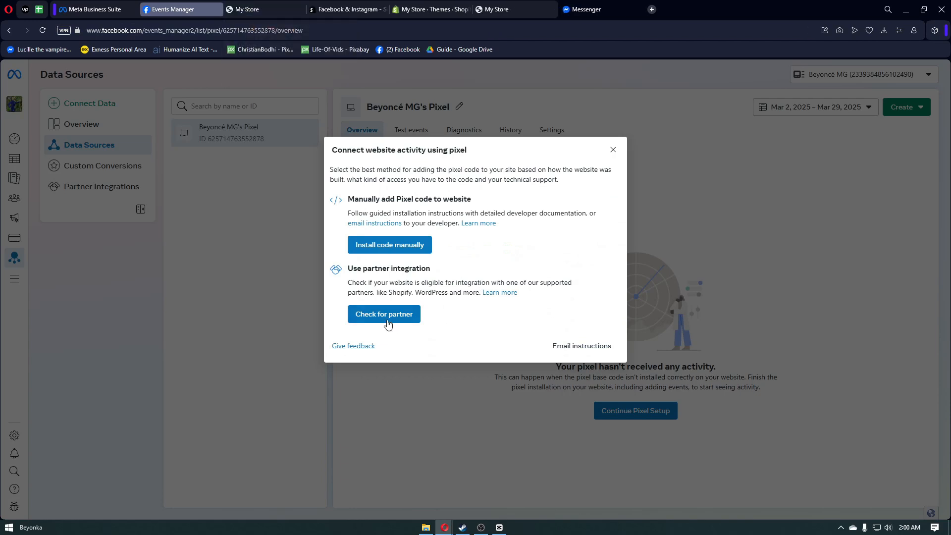
Choose the partner integration check for the pixel and browse the partners offered.
{"action": "left_click", "coordinate": [415, 319]}
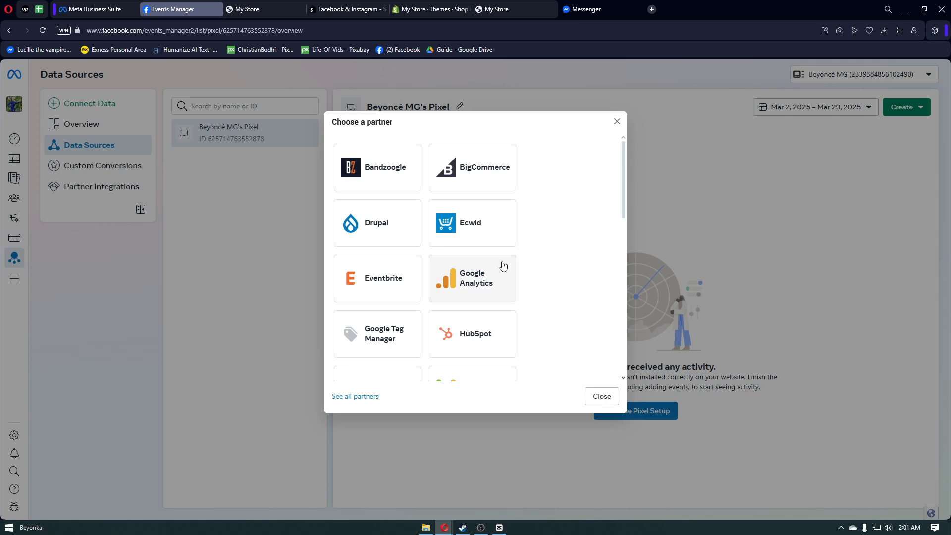
{"action": "scroll", "coordinate": [473, 187], "scroll_direction": "down", "scroll_amount": 2}
{"action": "scroll", "coordinate": [474, 223], "scroll_direction": "down", "scroll_amount": 6}
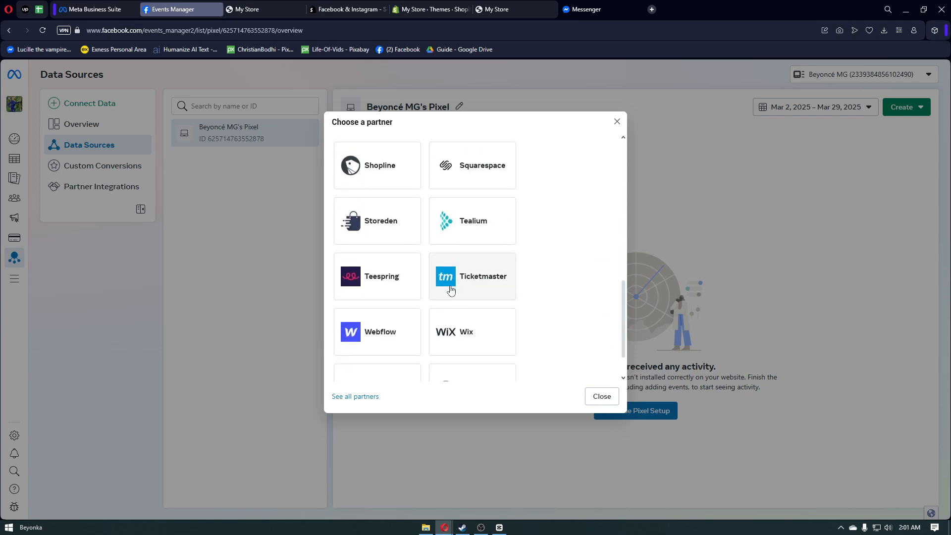
{"action": "scroll", "coordinate": [471, 297], "scroll_direction": "down", "scroll_amount": 1}
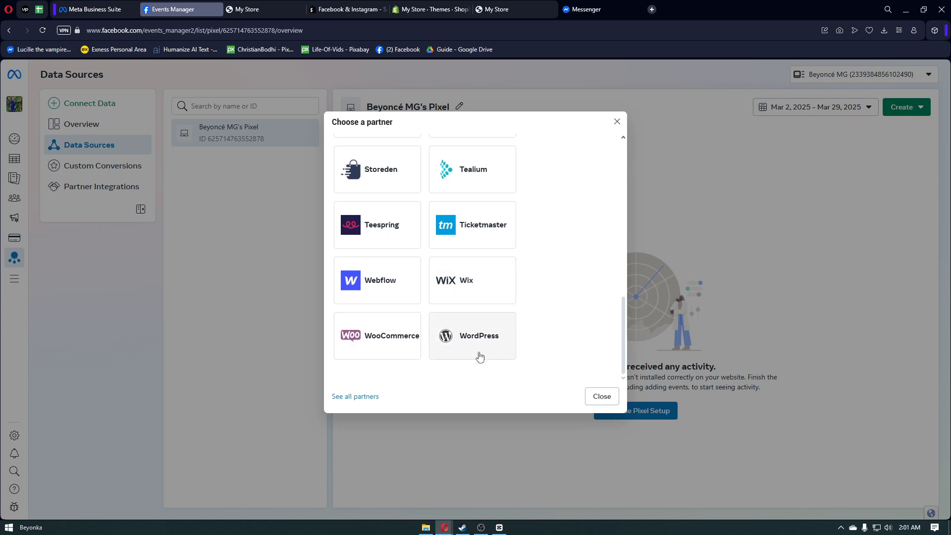
Open the full partner gallery and look through its categories to locate Shopify among the popular partners.
{"action": "left_click", "coordinate": [351, 396]}
{"action": "scroll", "coordinate": [489, 336], "scroll_direction": "down", "scroll_amount": 7}
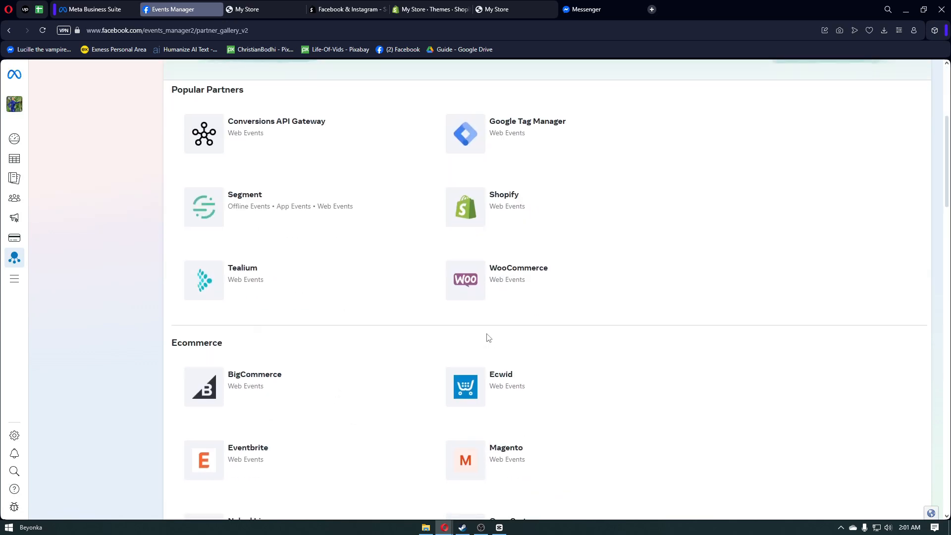
{"action": "scroll", "coordinate": [488, 337], "scroll_direction": "down", "scroll_amount": 7}
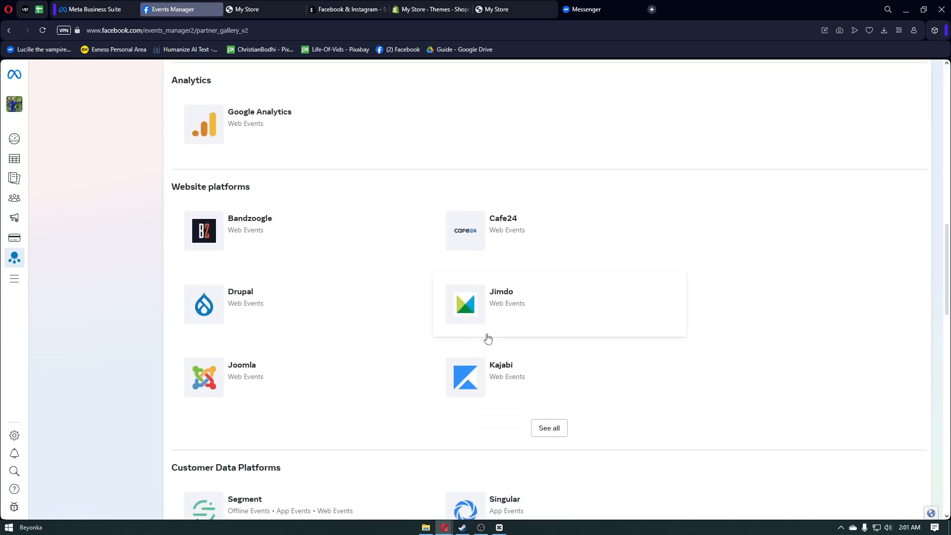
{"action": "scroll", "coordinate": [488, 338], "scroll_direction": "up", "scroll_amount": 7}
{"action": "scroll", "coordinate": [488, 339], "scroll_direction": "down", "scroll_amount": 14}
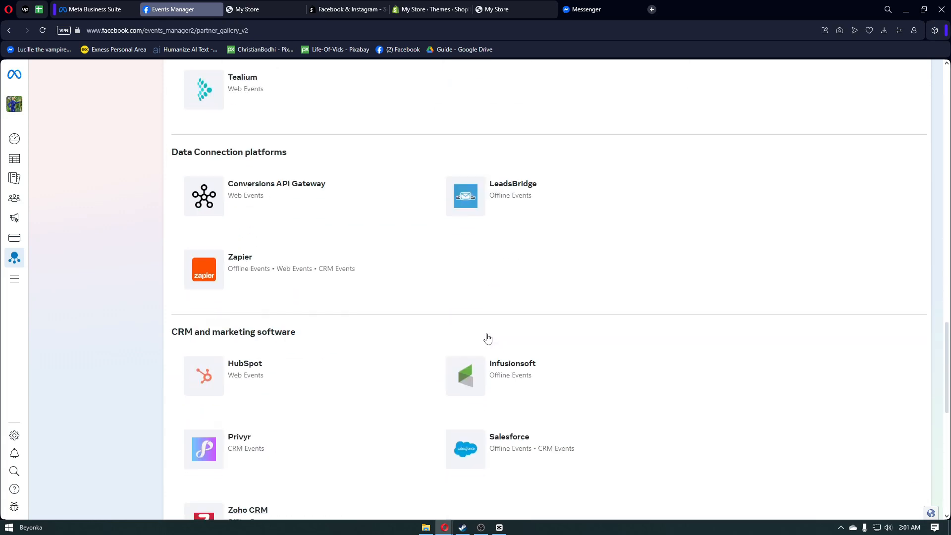
{"action": "scroll", "coordinate": [487, 338], "scroll_direction": "up", "scroll_amount": 14}
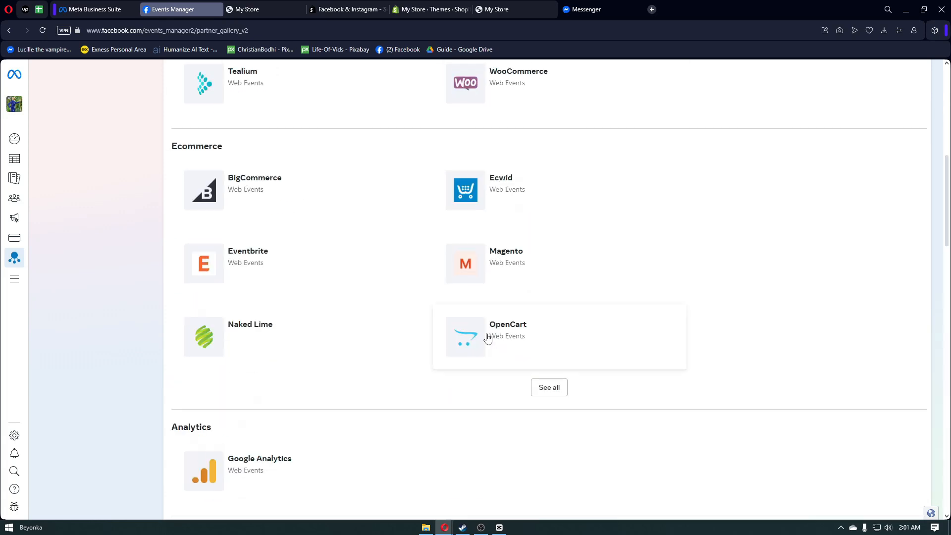
{"action": "scroll", "coordinate": [488, 338], "scroll_direction": "up", "scroll_amount": 4}
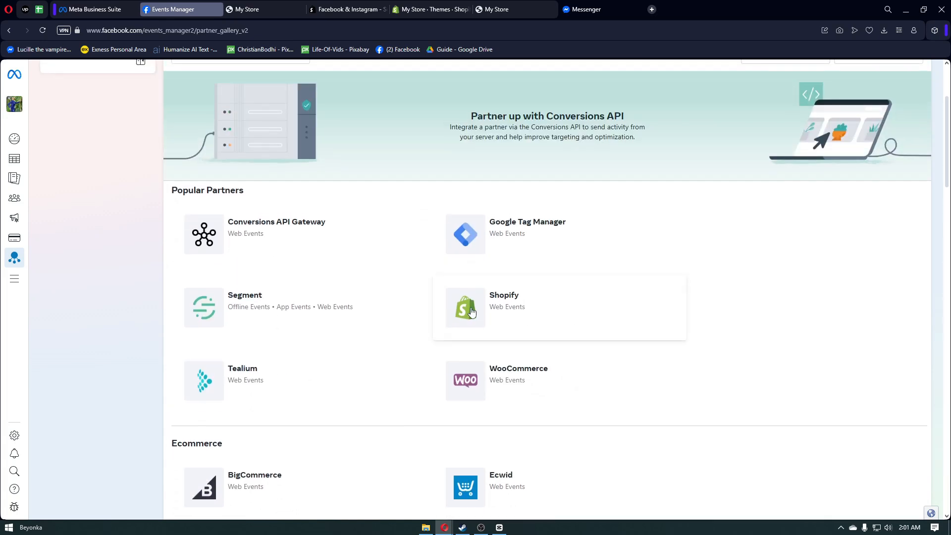
Start connecting the Shopify partner account to Meta and use the ad account's existing pixel as the dataset.
{"action": "left_click", "coordinate": [472, 311]}
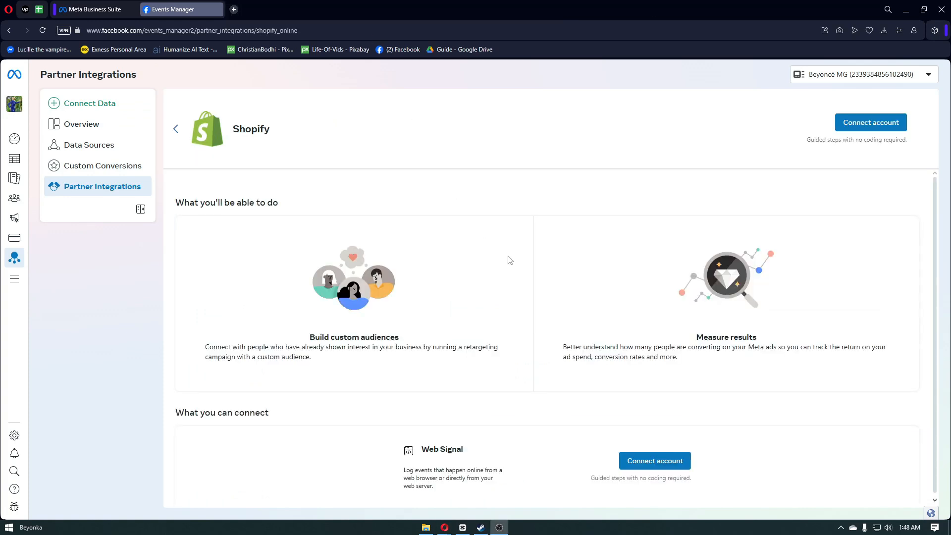
{"action": "left_click", "coordinate": [863, 128]}
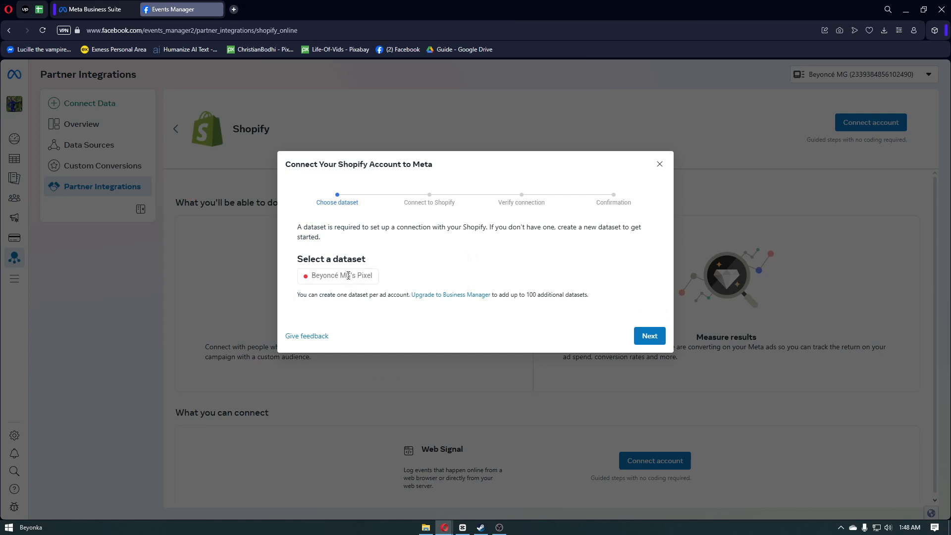
{"action": "left_click", "coordinate": [649, 337]}
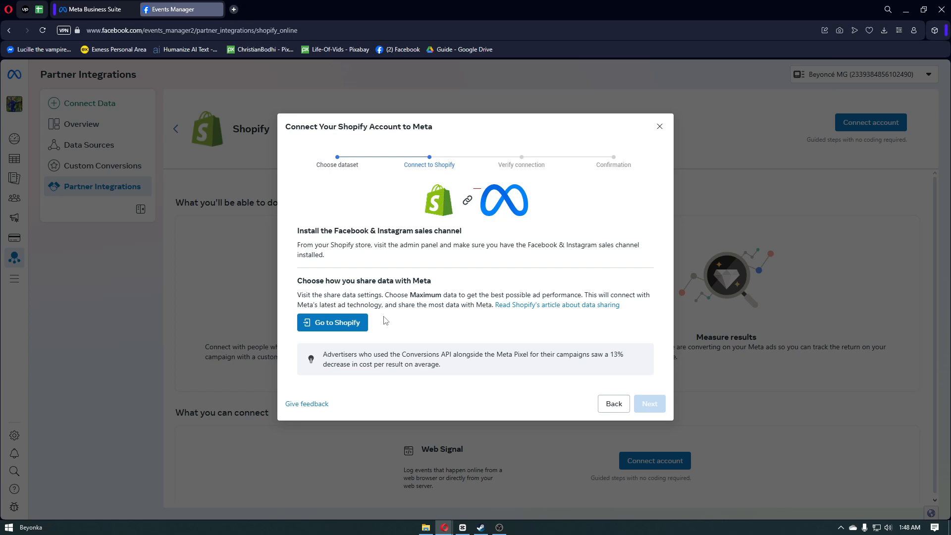
Go to Shopify from the connection setup and install Meta's Facebook & Instagram app on the store, granting the requested access.
{"action": "left_click", "coordinate": [354, 324]}
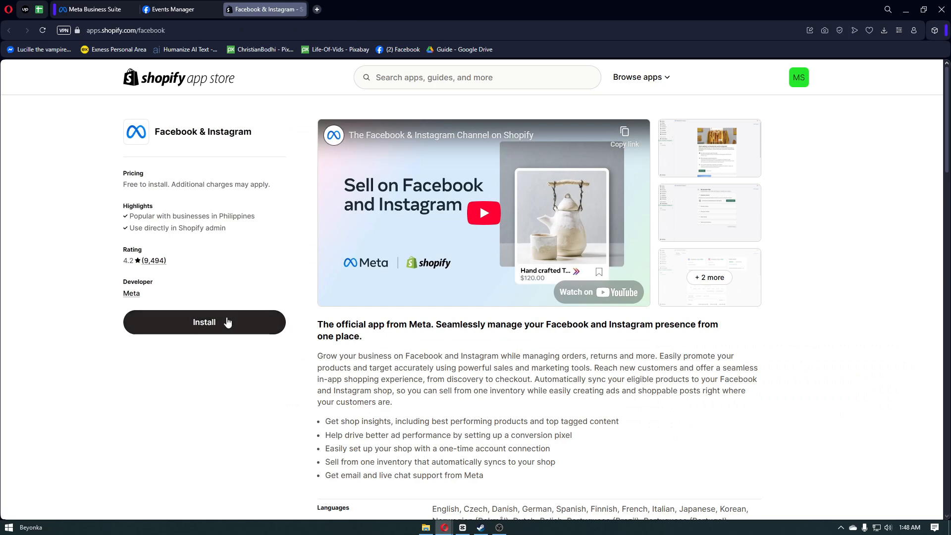
{"action": "left_click", "coordinate": [253, 322]}
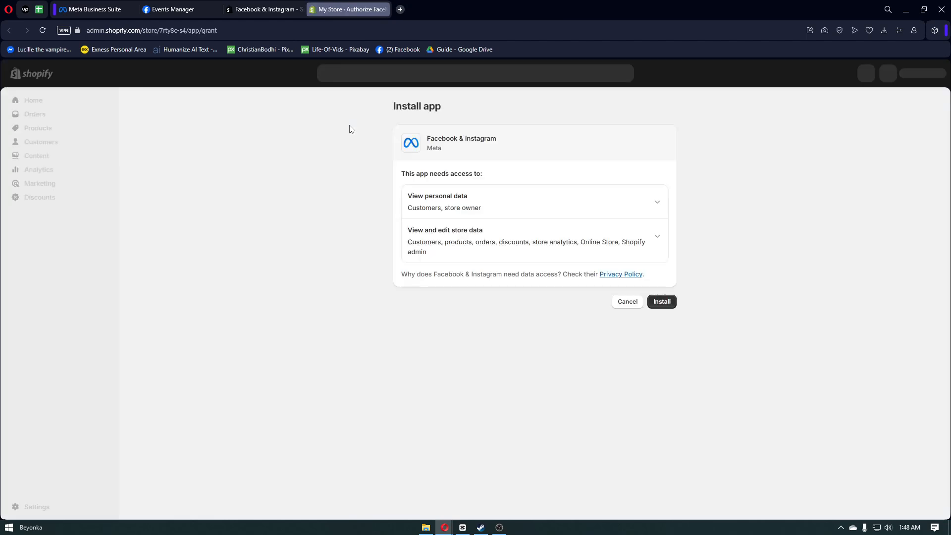
{"action": "left_click", "coordinate": [664, 301]}
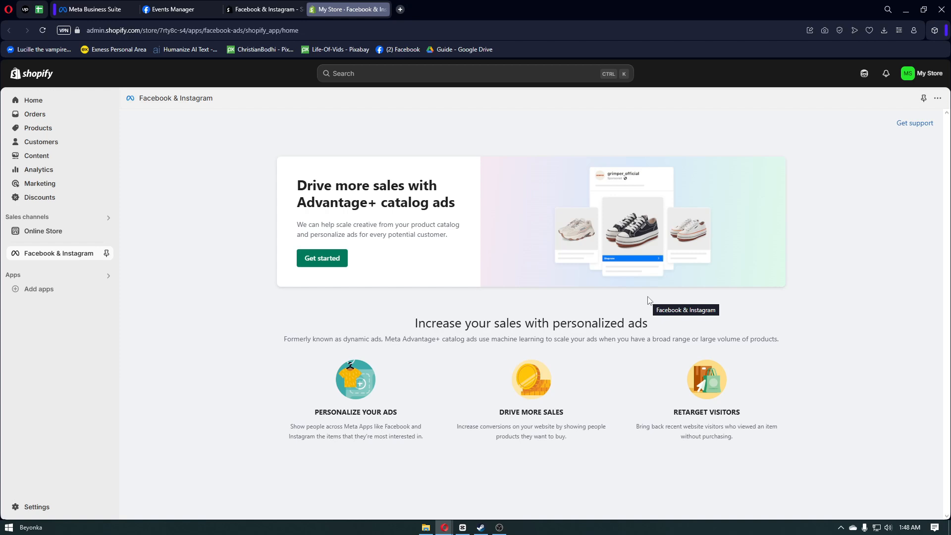
Return to the Shopify connection setup in Events Manager, advance to Verify connection, and read the pixel verification instructions.
{"action": "left_click", "coordinate": [165, 9]}
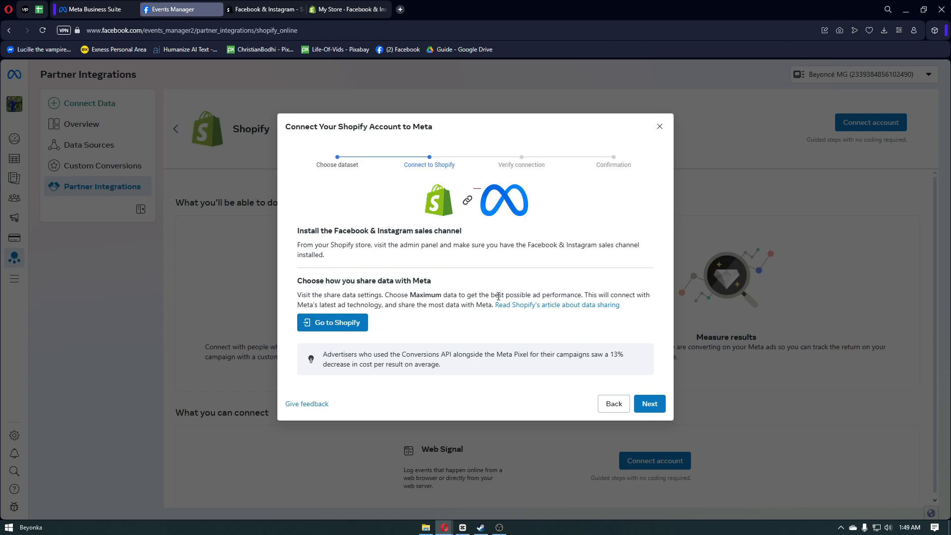
{"action": "left_click", "coordinate": [650, 404]}
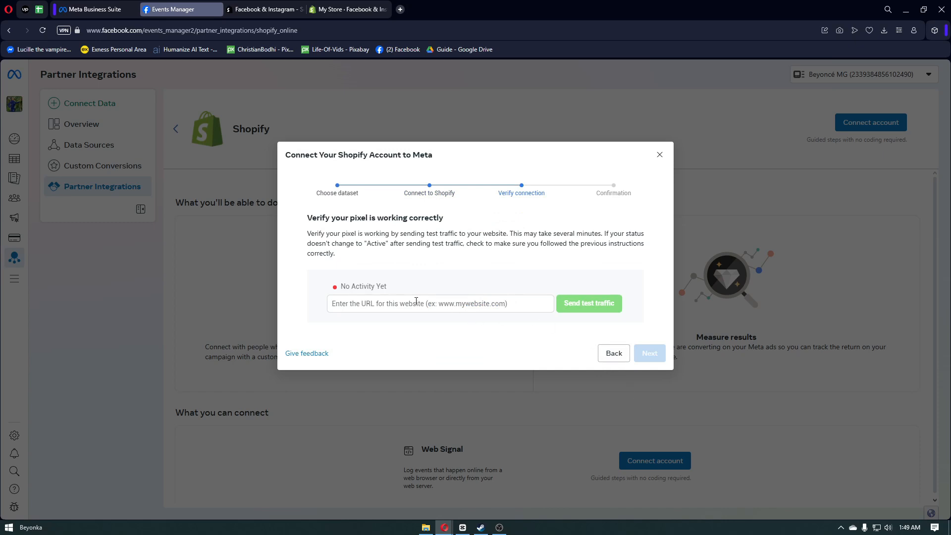
{"action": "left_click_drag", "start_coordinate": [307, 218], "coordinate": [444, 219]}
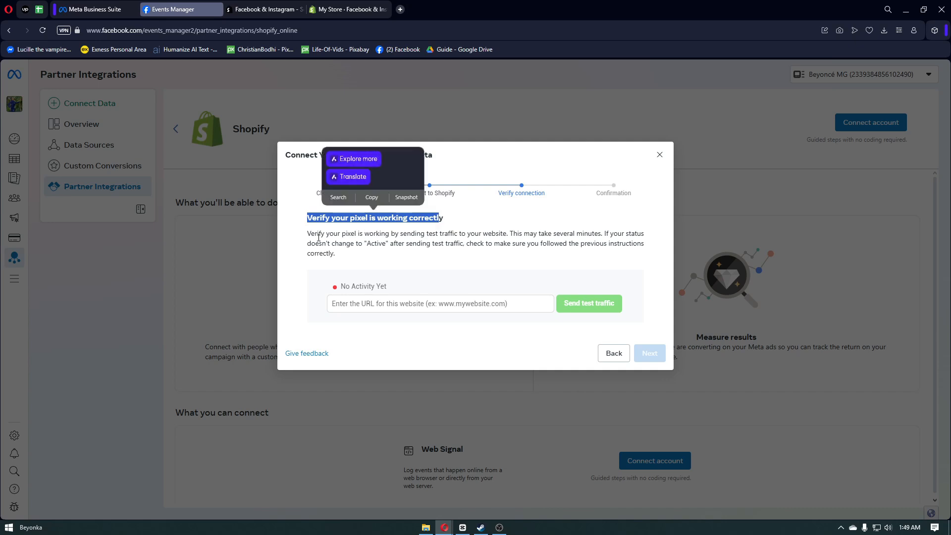
{"action": "left_click_drag", "start_coordinate": [310, 233], "coordinate": [401, 255]}
{"action": "left_click", "coordinate": [401, 255]}
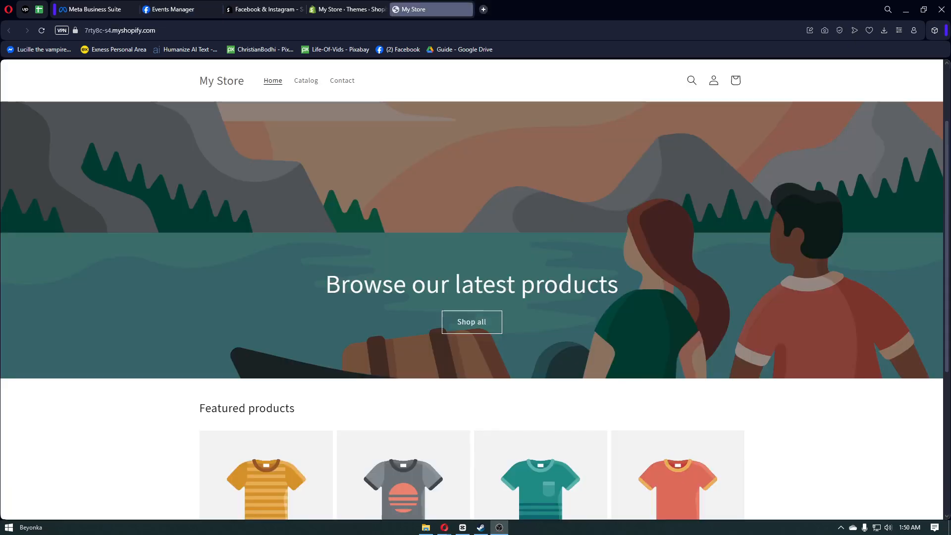
{"action": "scroll", "coordinate": [456, 233], "scroll_direction": "down", "scroll_amount": 5}
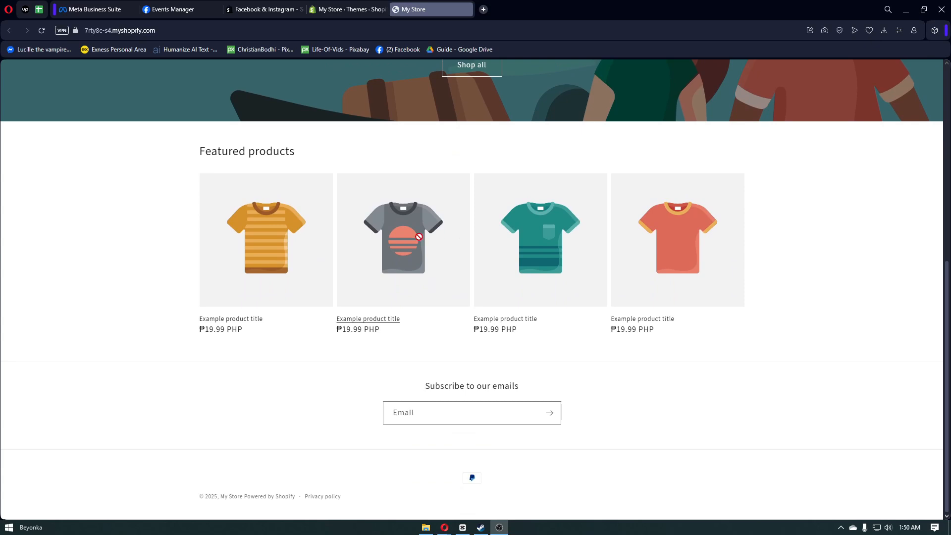
{"action": "left_click_drag", "start_coordinate": [419, 236], "coordinate": [380, 249]}
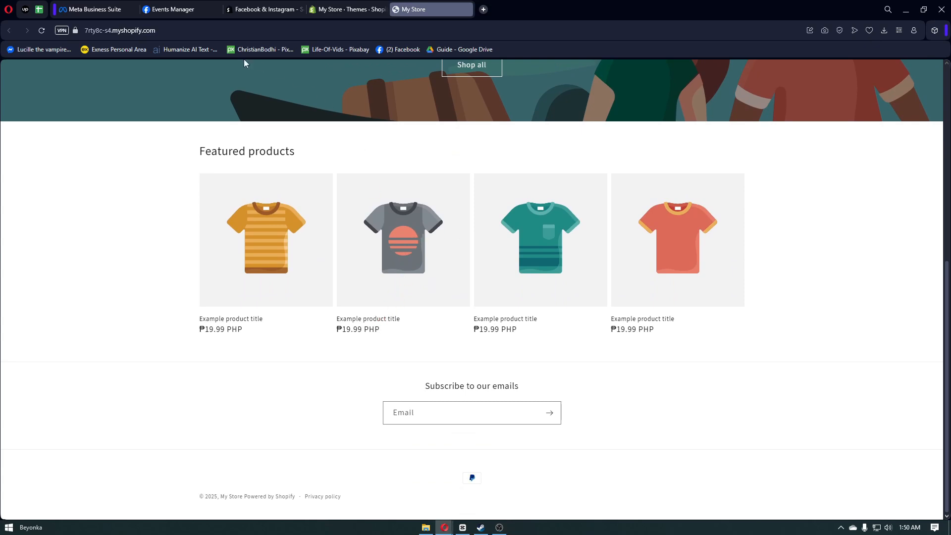
{"action": "left_click", "coordinate": [233, 32]}
{"action": "key", "text": "ctrl+c"}
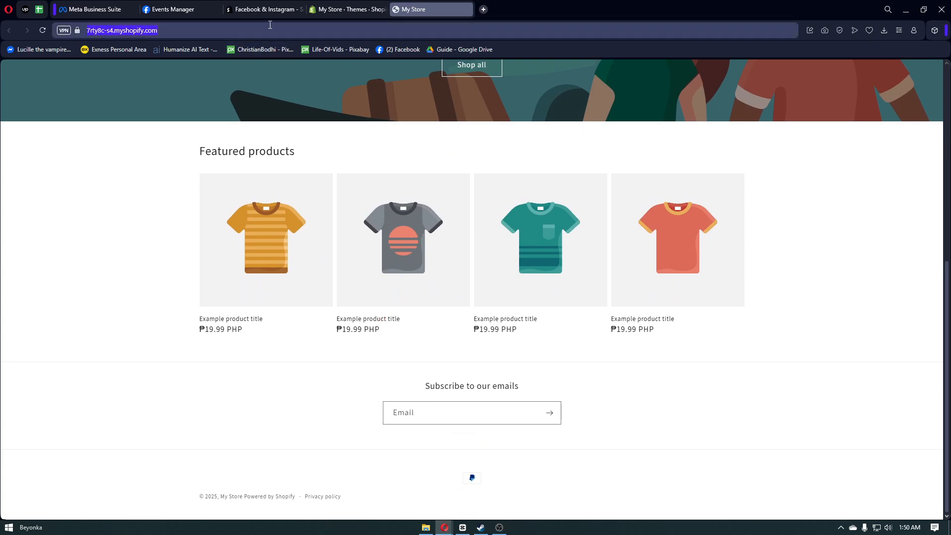
{"action": "left_click", "coordinate": [183, 10]}
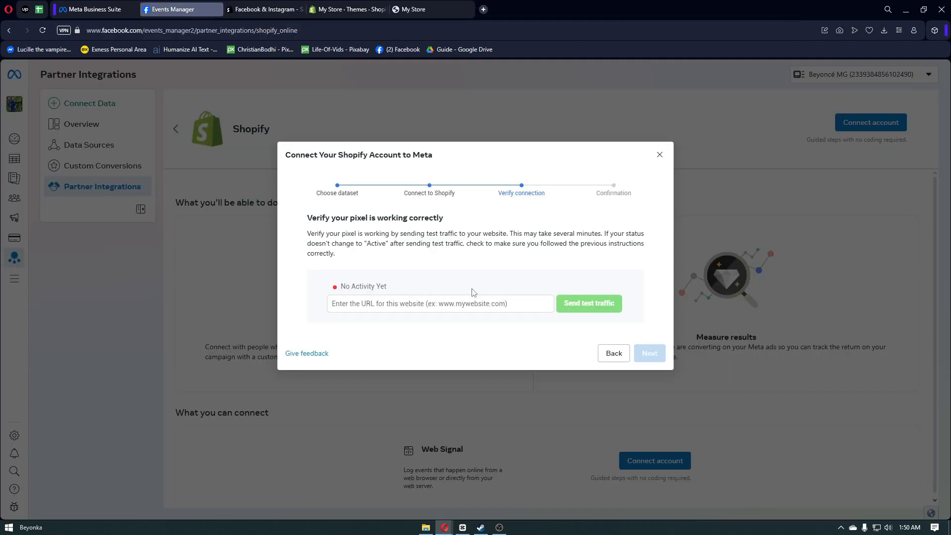
{"action": "left_click", "coordinate": [470, 303]}
{"action": "key", "text": "ctrl+v"}
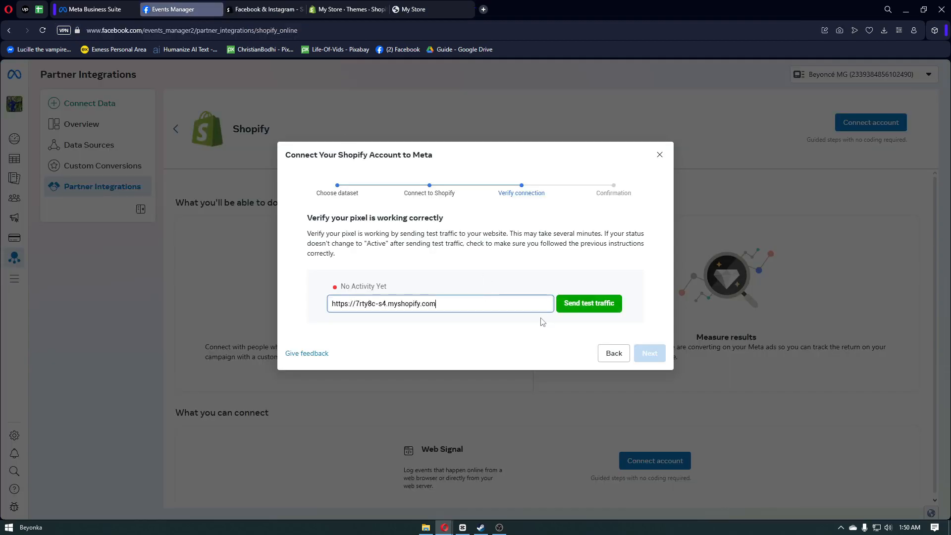
{"action": "left_click", "coordinate": [587, 307]}
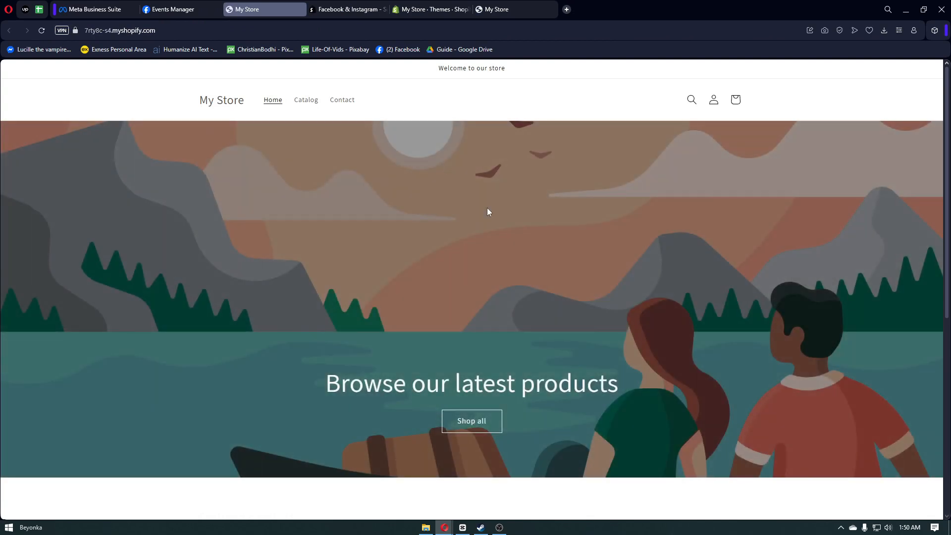
Browse the storefront opened for test traffic, viewing the featured products and the full product collection.
{"action": "scroll", "coordinate": [487, 211], "scroll_direction": "down", "scroll_amount": 6}
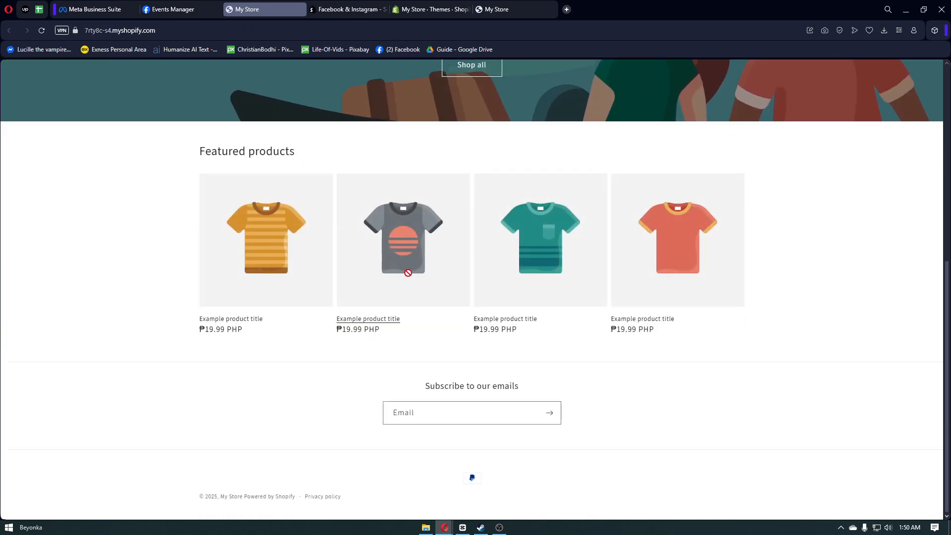
{"action": "scroll", "coordinate": [416, 322], "scroll_direction": "up", "scroll_amount": 6}
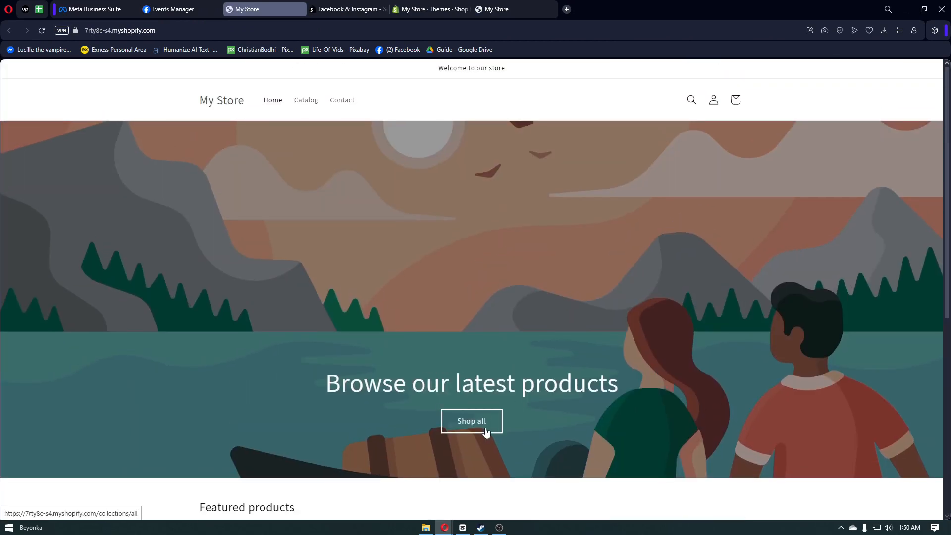
{"action": "left_click", "coordinate": [485, 430]}
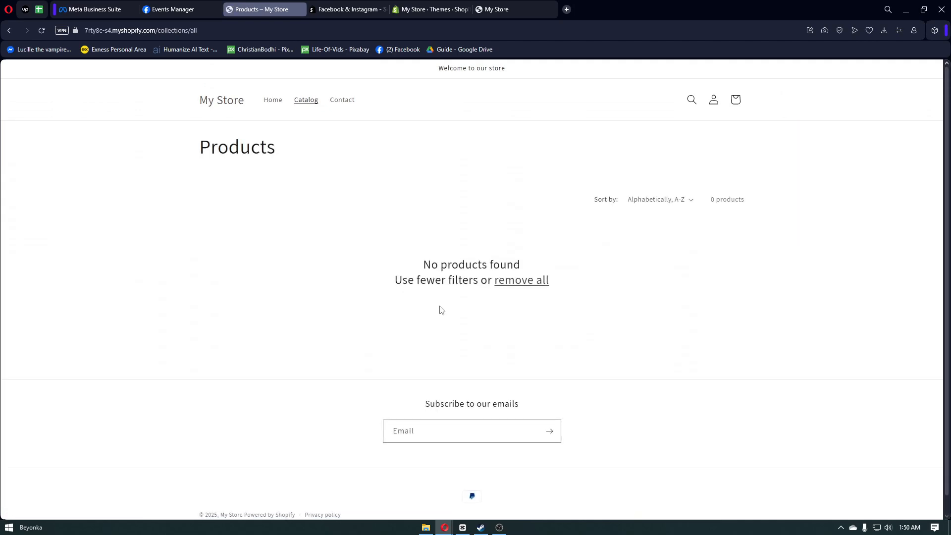
{"action": "scroll", "coordinate": [441, 310], "scroll_direction": "down", "scroll_amount": 1}
{"action": "left_click", "coordinate": [221, 85]}
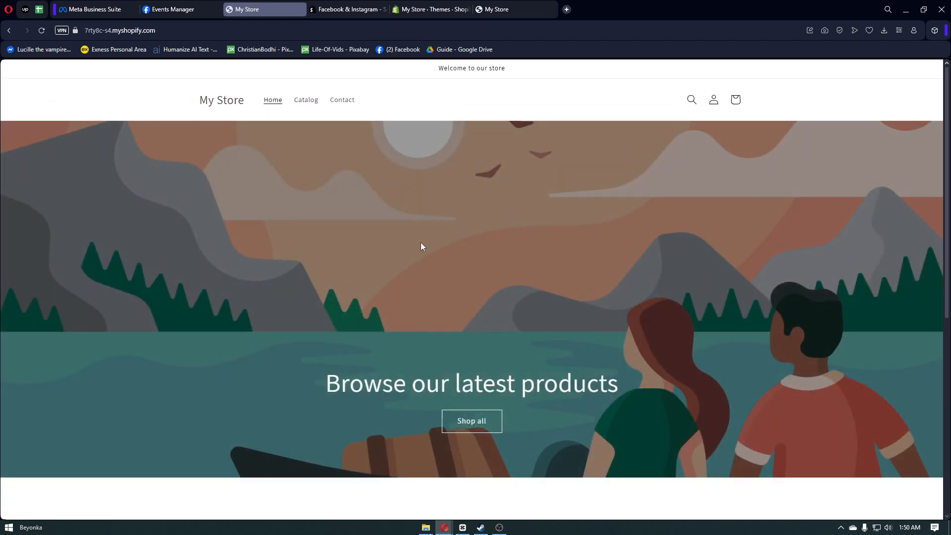
{"action": "scroll", "coordinate": [471, 267], "scroll_direction": "down", "scroll_amount": 3}
{"action": "scroll", "coordinate": [575, 443], "scroll_direction": "down", "scroll_amount": 4}
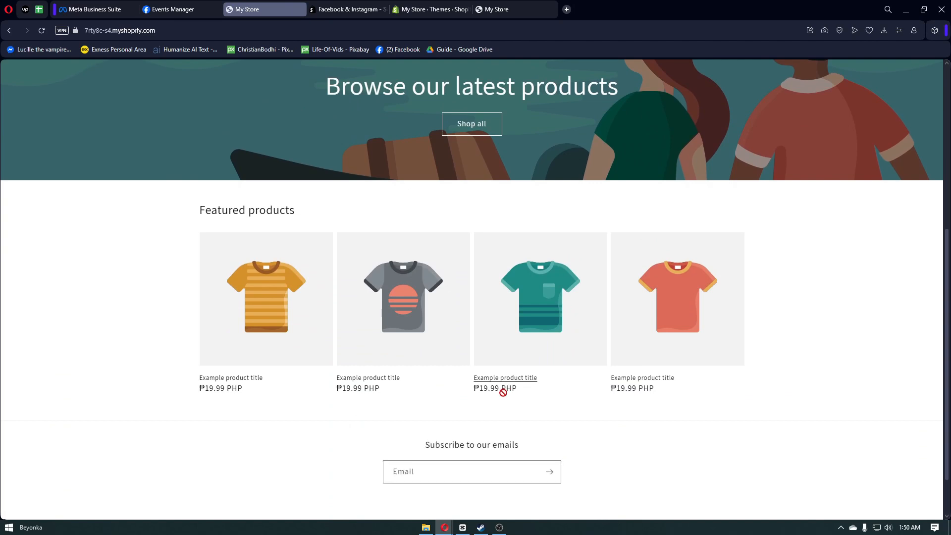
{"action": "scroll", "coordinate": [560, 420], "scroll_direction": "down", "scroll_amount": 1}
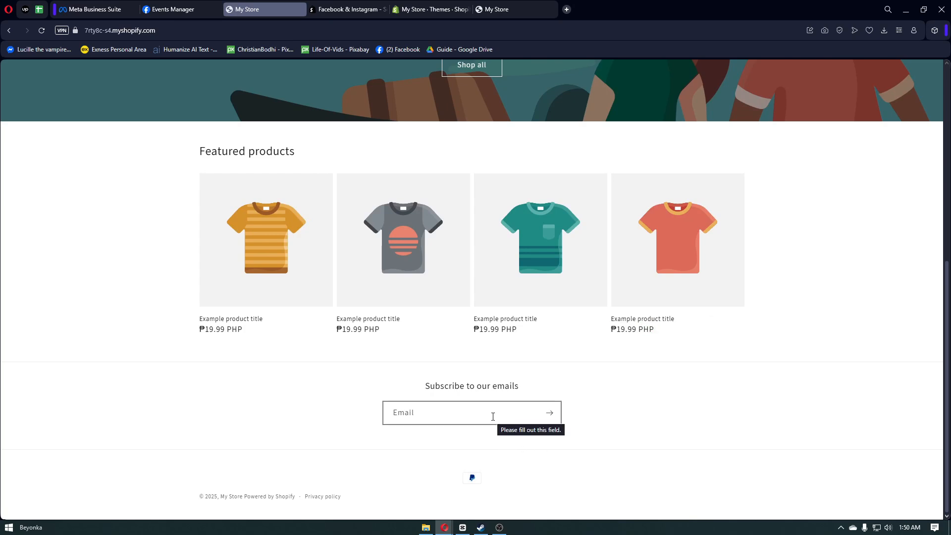
{"action": "scroll", "coordinate": [484, 381], "scroll_direction": "up", "scroll_amount": 4}
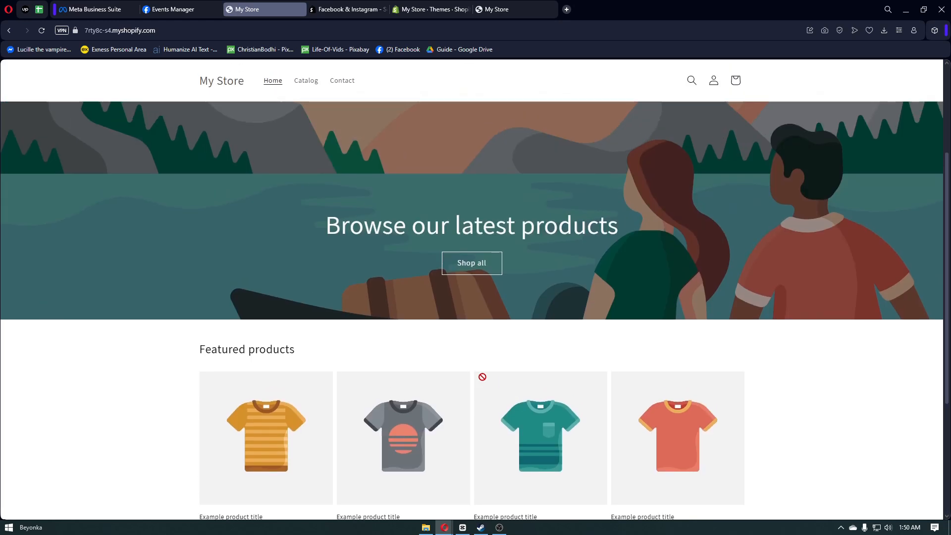
{"action": "scroll", "coordinate": [482, 377], "scroll_direction": "up", "scroll_amount": 3}
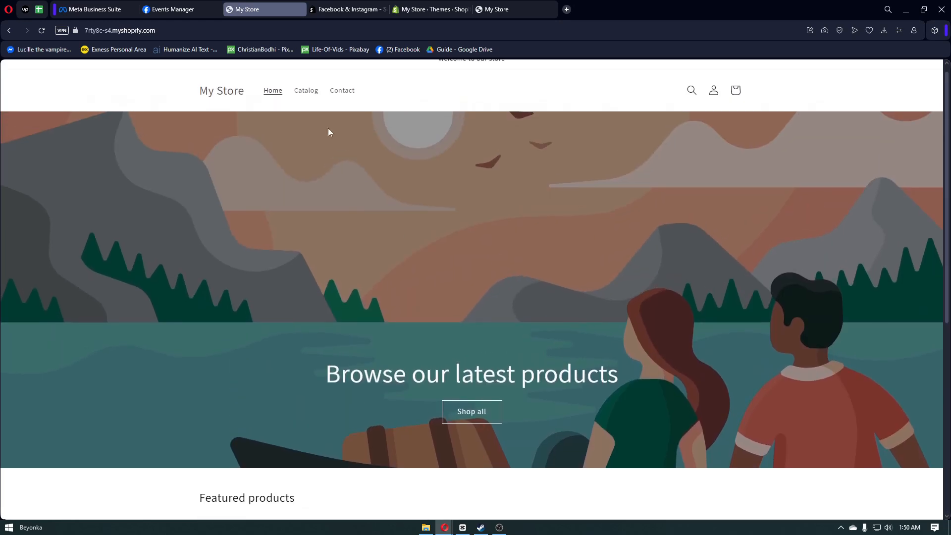
Visit the store's Contact page and return to the home page to generate more test activity.
{"action": "left_click", "coordinate": [309, 92]}
{"action": "left_click", "coordinate": [342, 99]}
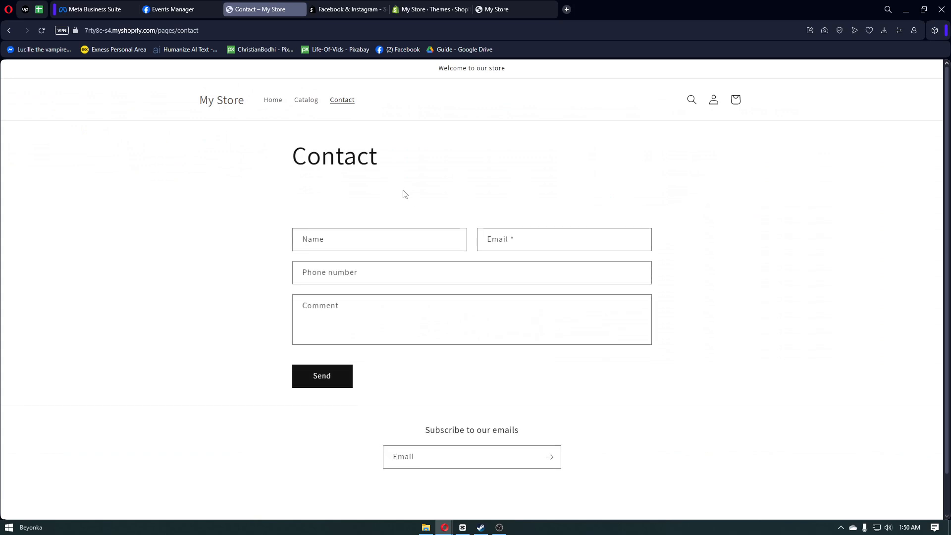
{"action": "left_click", "coordinate": [229, 103]}
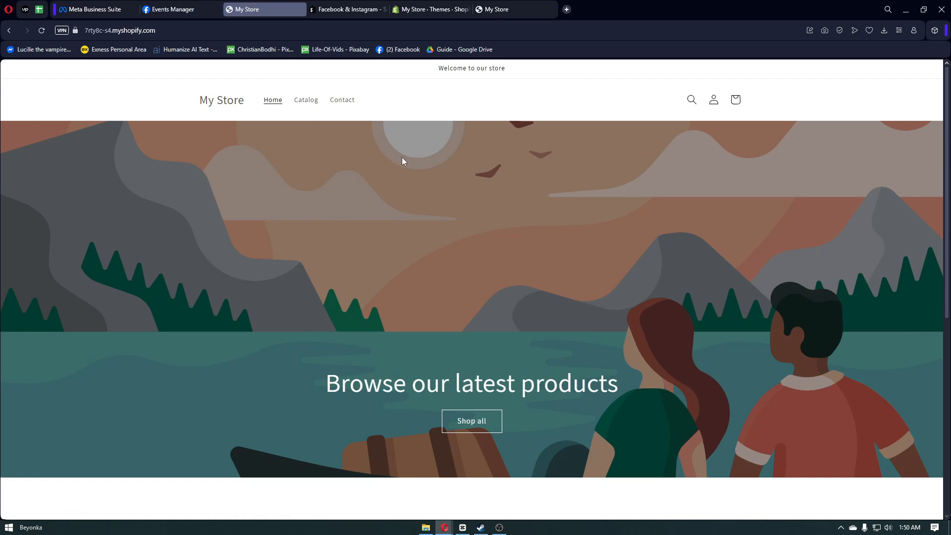
{"action": "scroll", "coordinate": [406, 297], "scroll_direction": "down", "scroll_amount": 3}
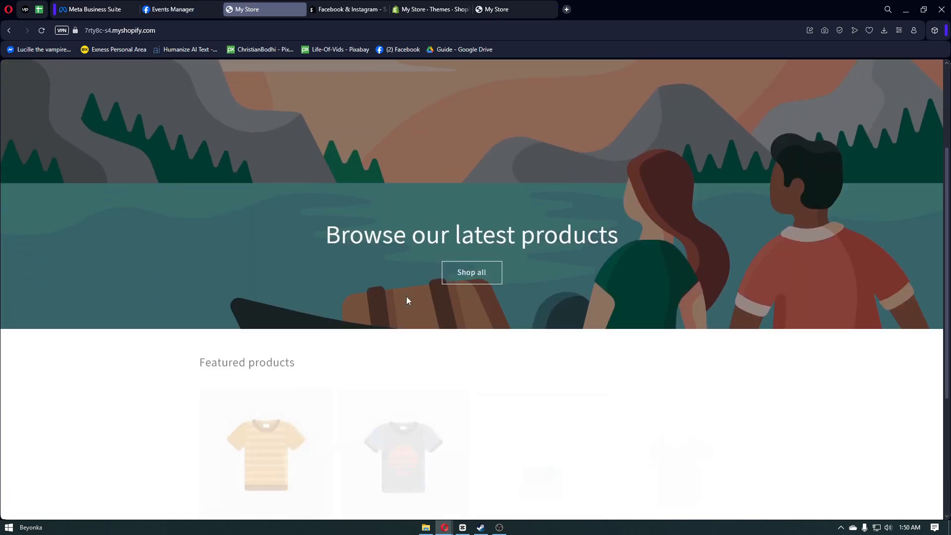
Check the pixel's activity status in Events Manager, browse the store's home page again, and recheck the status.
{"action": "left_click", "coordinate": [186, 10]}
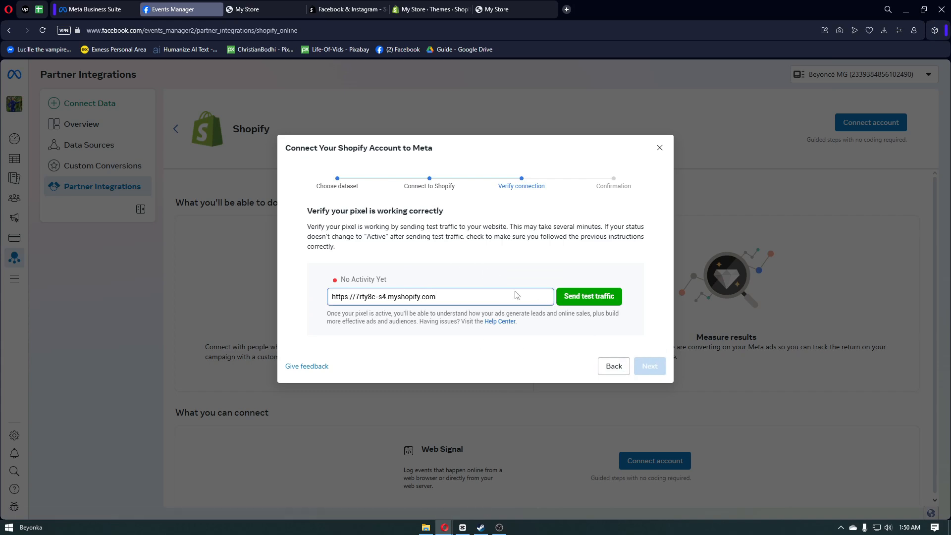
{"action": "left_click", "coordinate": [263, 10]}
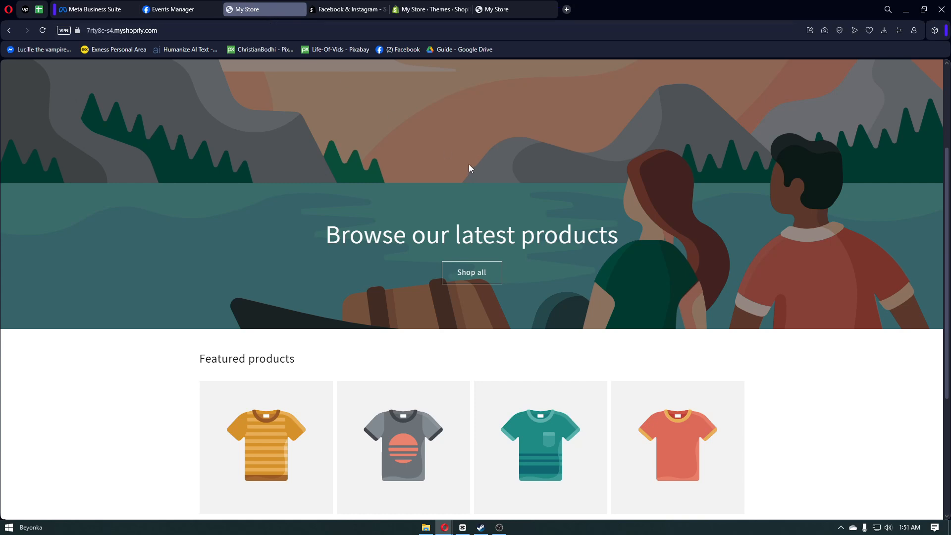
{"action": "scroll", "coordinate": [469, 168], "scroll_direction": "down", "scroll_amount": 4}
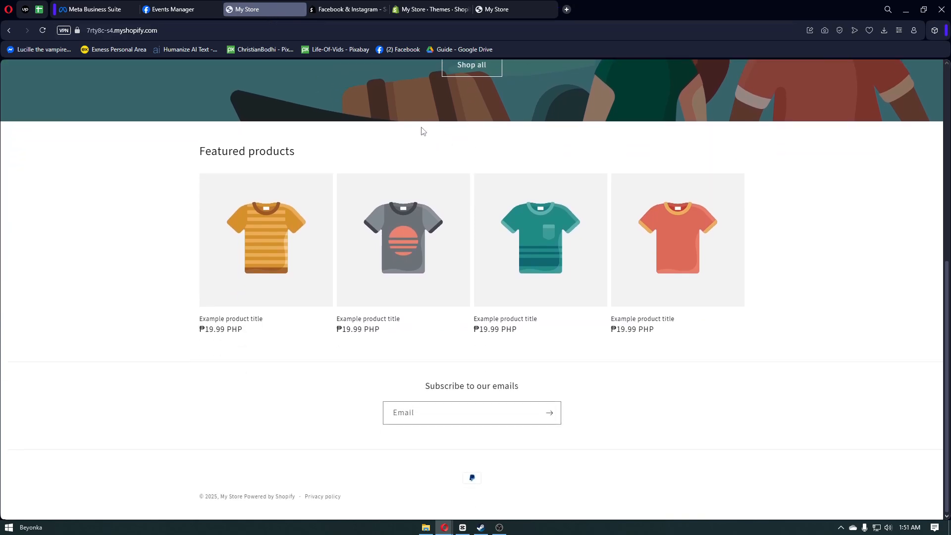
{"action": "scroll", "coordinate": [405, 128], "scroll_direction": "up", "scroll_amount": 6}
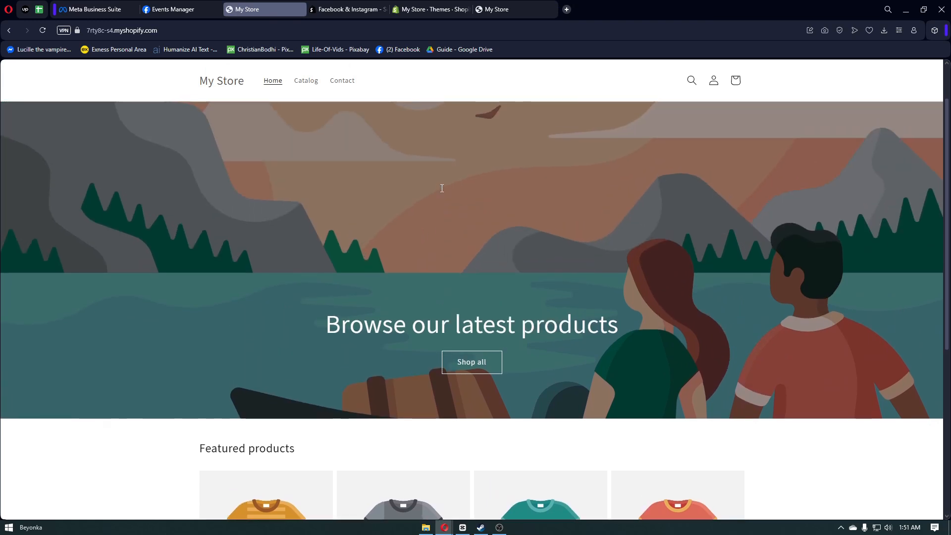
{"action": "left_click", "coordinate": [170, 11]}
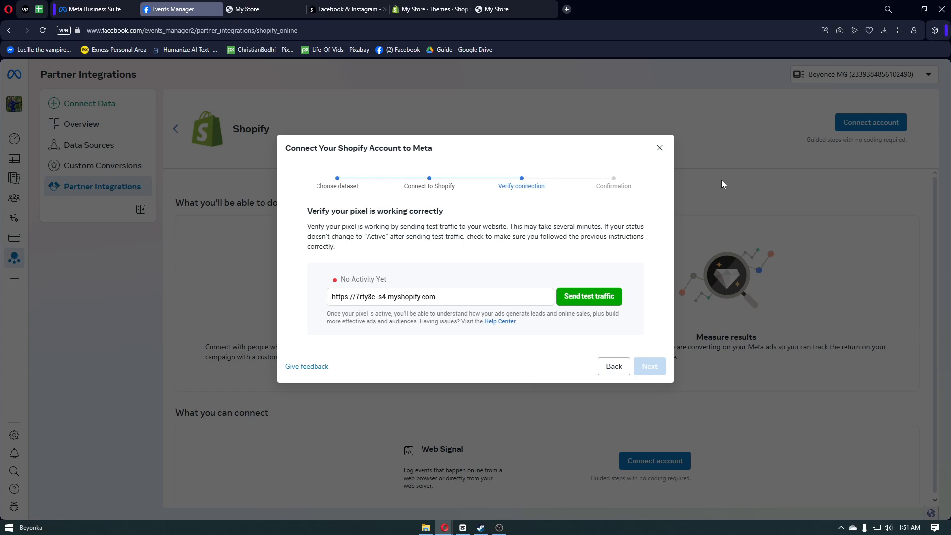
Close the Shopify connection setup and open the Events Manager overview to check the pixel's connection status.
{"action": "left_click", "coordinate": [659, 147]}
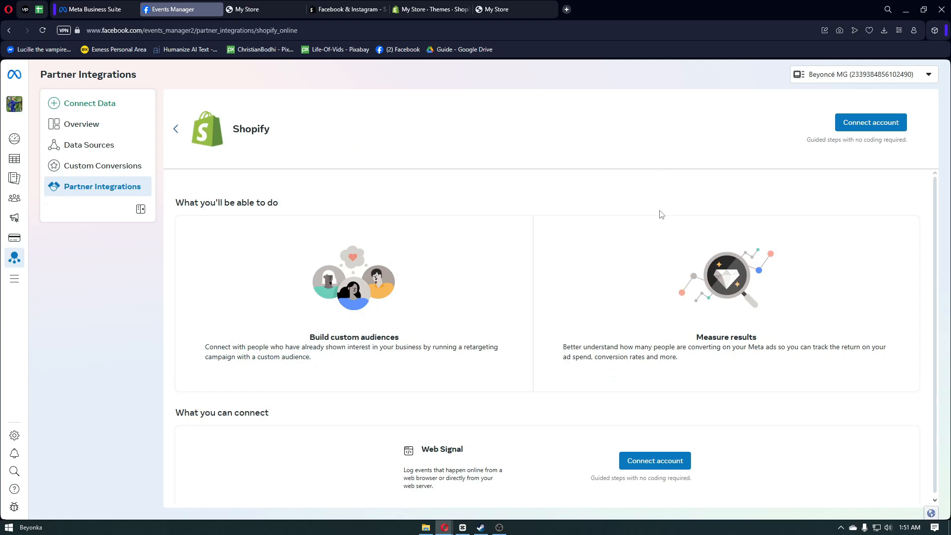
{"action": "scroll", "coordinate": [659, 214], "scroll_direction": "down", "scroll_amount": 1}
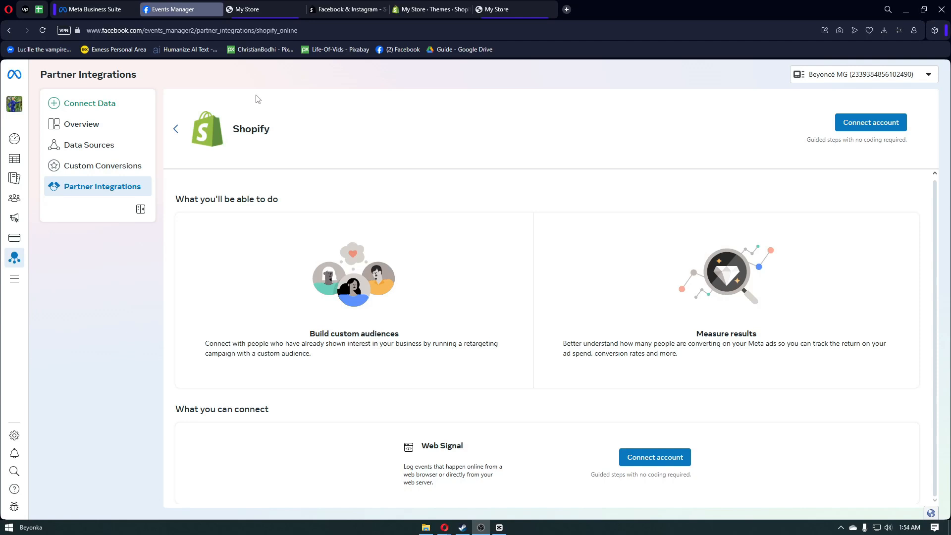
{"action": "left_click", "coordinate": [112, 129]}
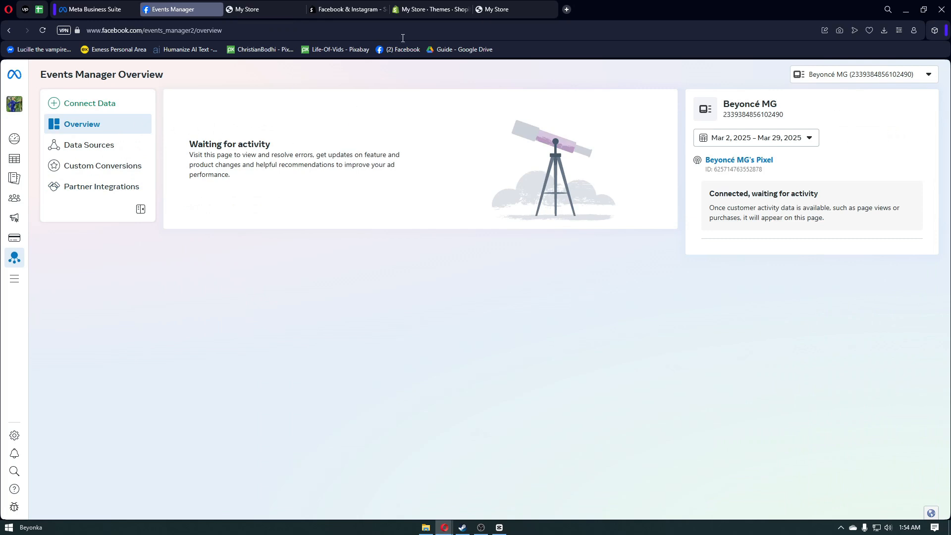
Look over the free themes on the Shopify admin's Themes page, and recheck the pixel's status in the Events Manager overview.
{"action": "left_click", "coordinate": [430, 10]}
{"action": "scroll", "coordinate": [451, 248], "scroll_direction": "down", "scroll_amount": 5}
{"action": "scroll", "coordinate": [451, 247], "scroll_direction": "down", "scroll_amount": 3}
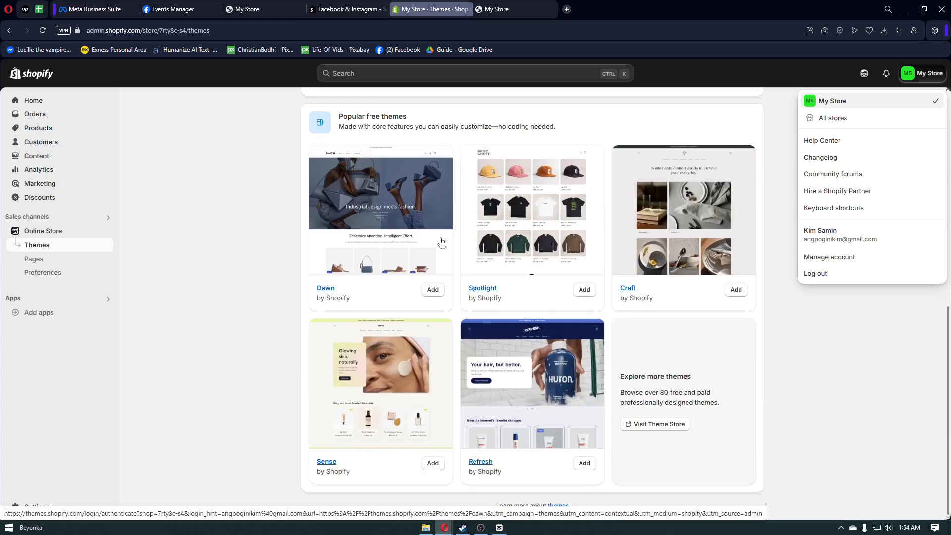
{"action": "left_click", "coordinate": [191, 12]}
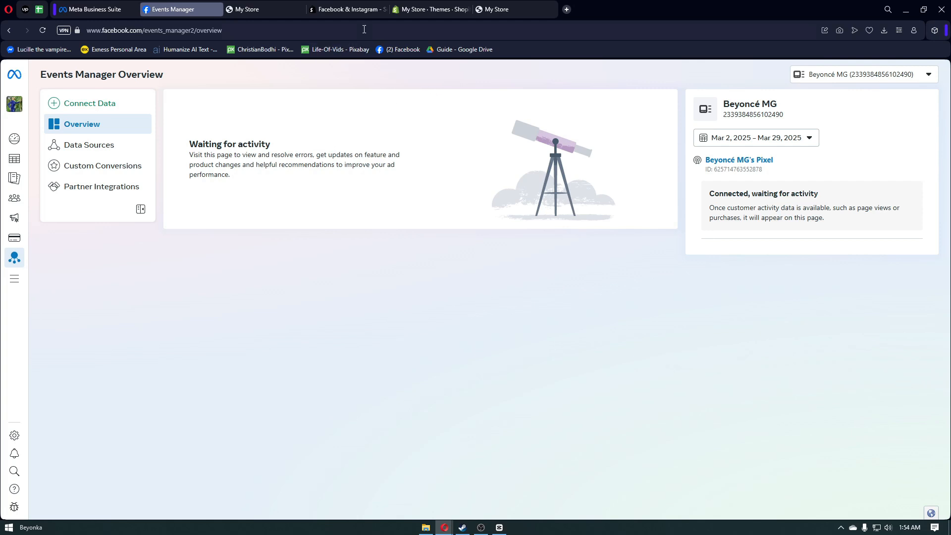
Return to the Shopify admin's Themes page and review the current Dawn theme and its store preview.
{"action": "left_click", "coordinate": [426, 10]}
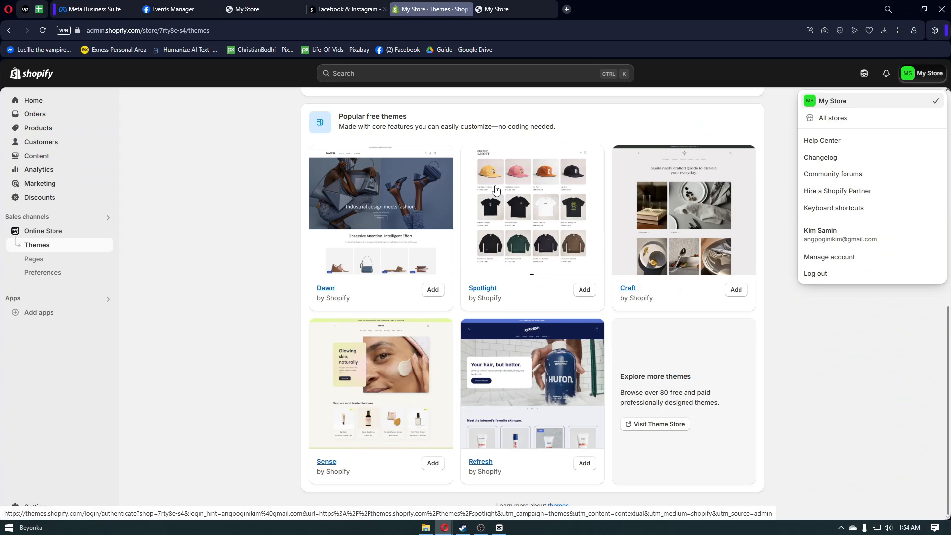
{"action": "scroll", "coordinate": [515, 267], "scroll_direction": "up", "scroll_amount": 4}
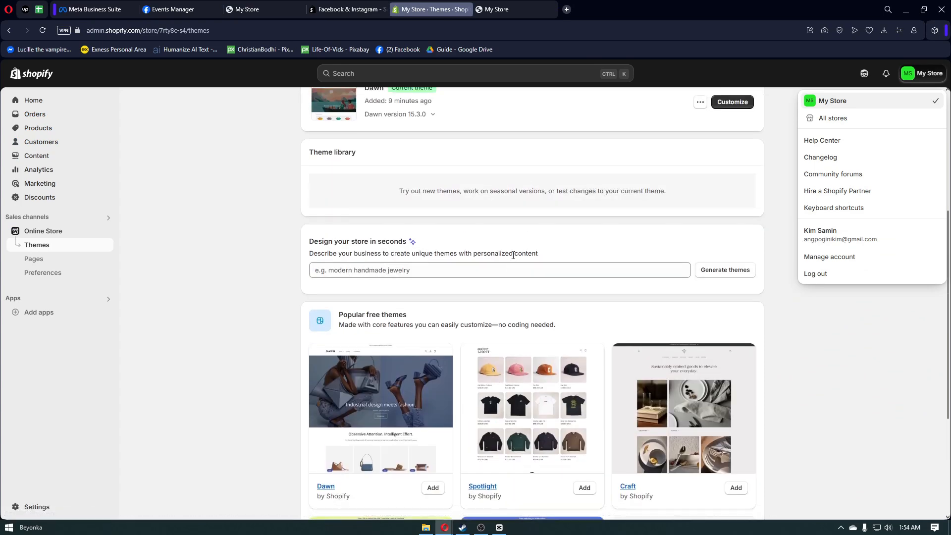
{"action": "scroll", "coordinate": [514, 252], "scroll_direction": "up", "scroll_amount": 3}
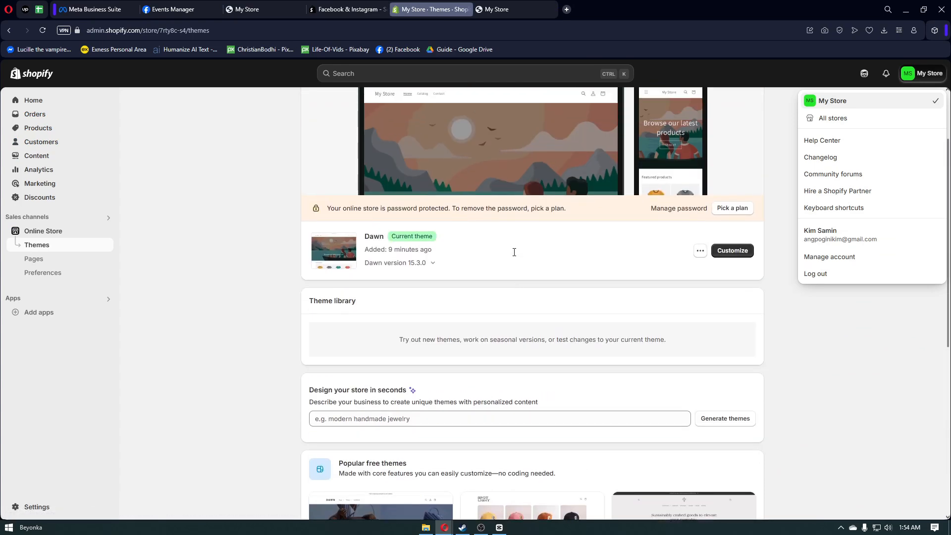
{"action": "scroll", "coordinate": [514, 252], "scroll_direction": "up", "scroll_amount": 2}
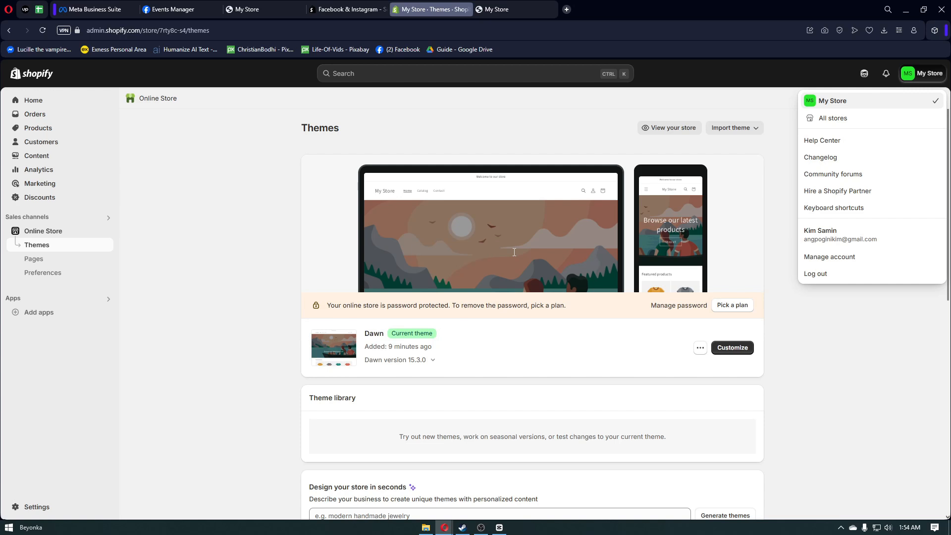
Switch to the live storefront and look through its home page from the banner past the featured products to the footer.
{"action": "left_click", "coordinate": [274, 10]}
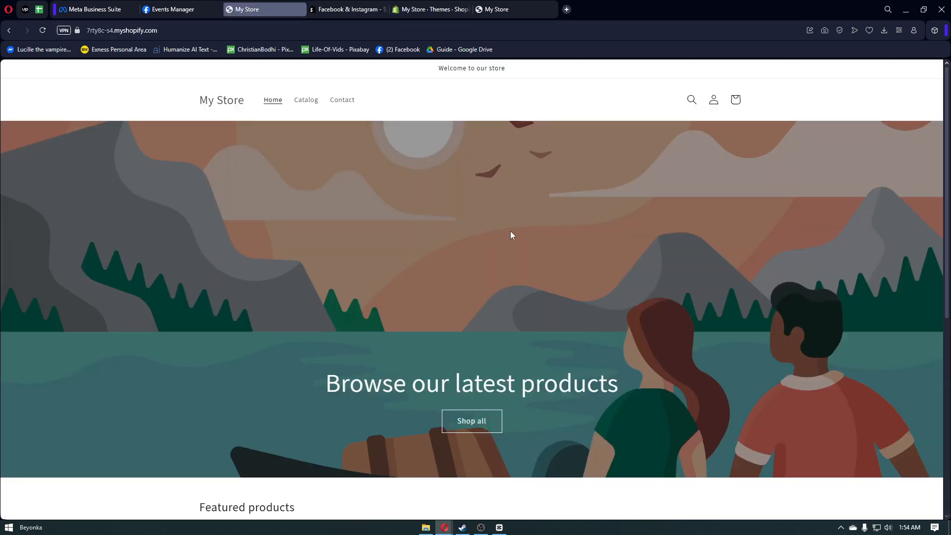
{"action": "scroll", "coordinate": [512, 235], "scroll_direction": "down", "scroll_amount": 1}
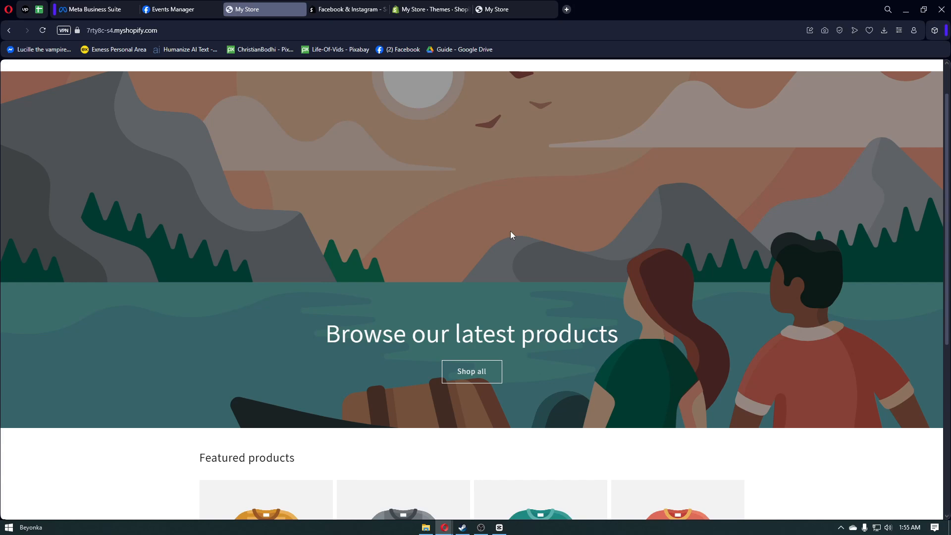
{"action": "scroll", "coordinate": [512, 234], "scroll_direction": "down", "scroll_amount": 1}
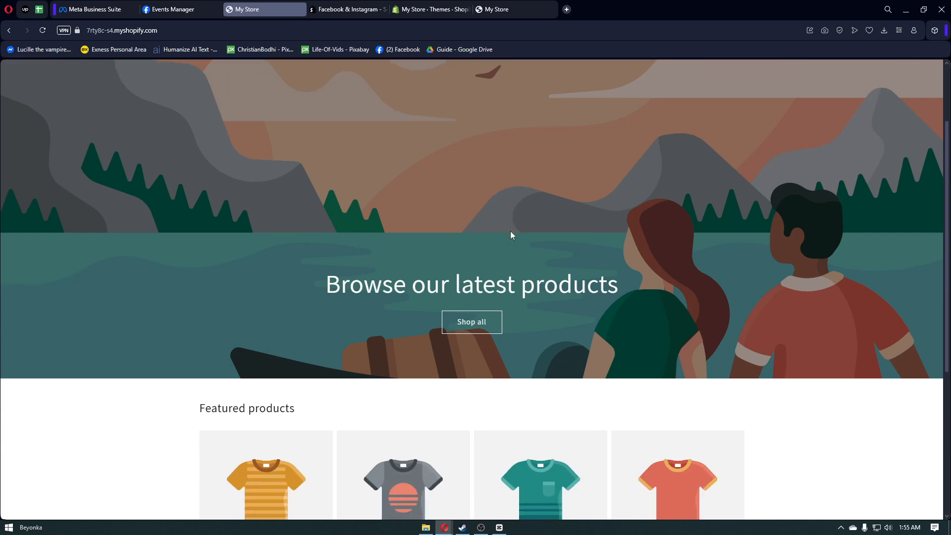
{"action": "scroll", "coordinate": [511, 235], "scroll_direction": "down", "scroll_amount": 3}
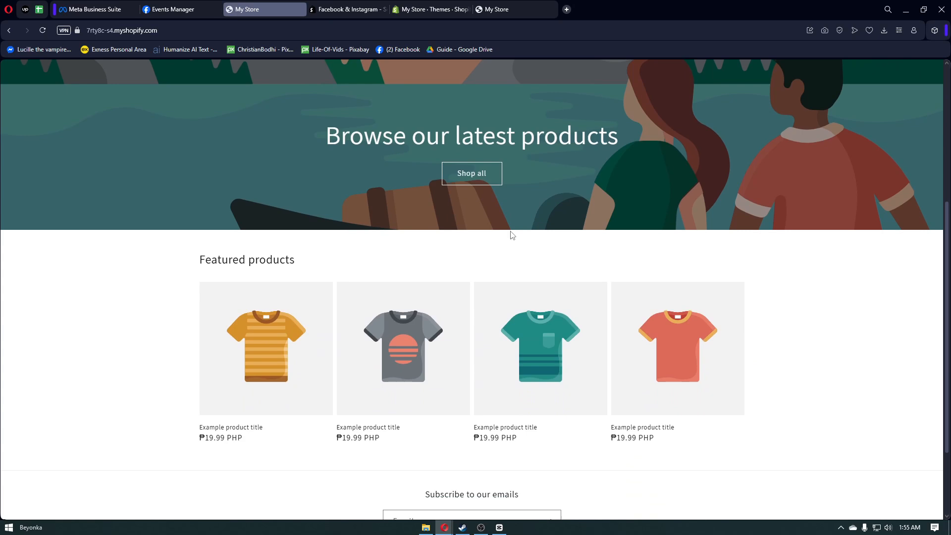
{"action": "scroll", "coordinate": [511, 234], "scroll_direction": "down", "scroll_amount": 1}
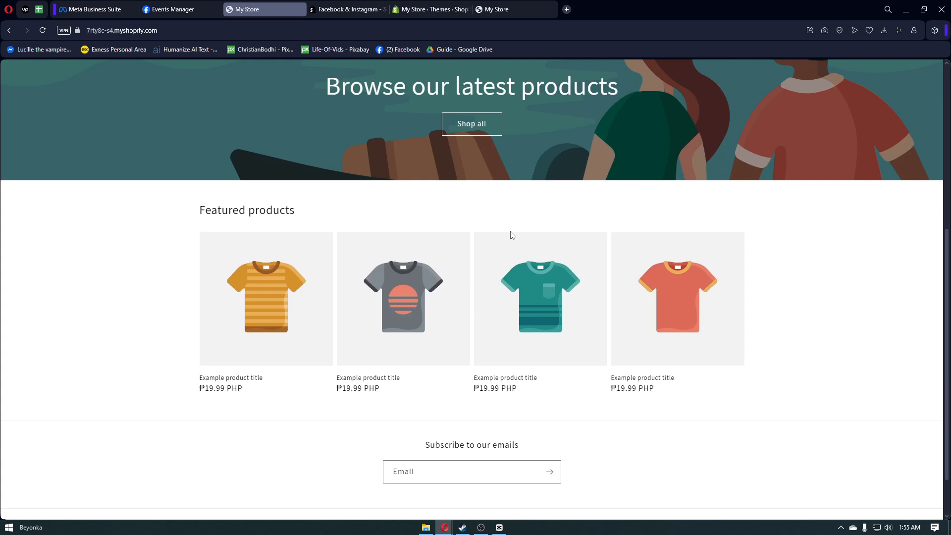
{"action": "scroll", "coordinate": [512, 235], "scroll_direction": "down", "scroll_amount": 2}
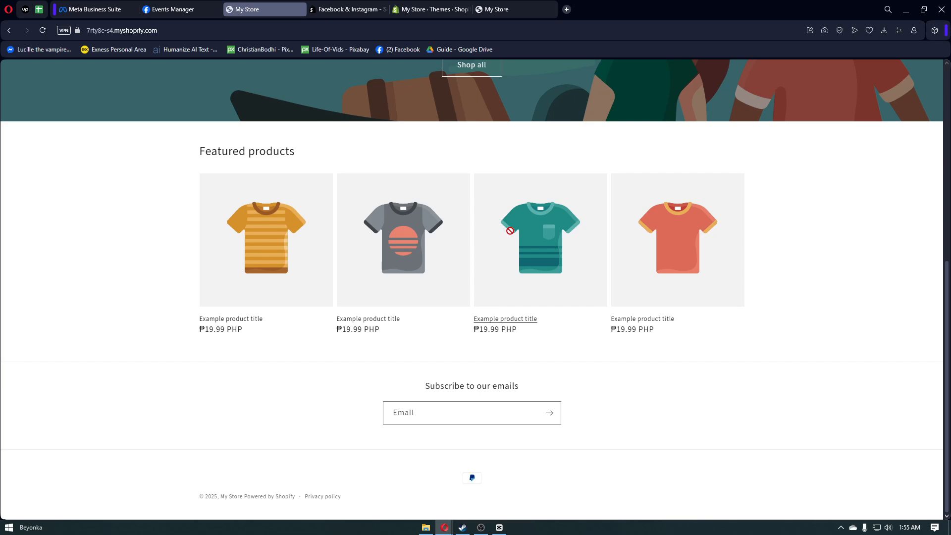
{"action": "scroll", "coordinate": [510, 231], "scroll_direction": "up", "scroll_amount": 7}
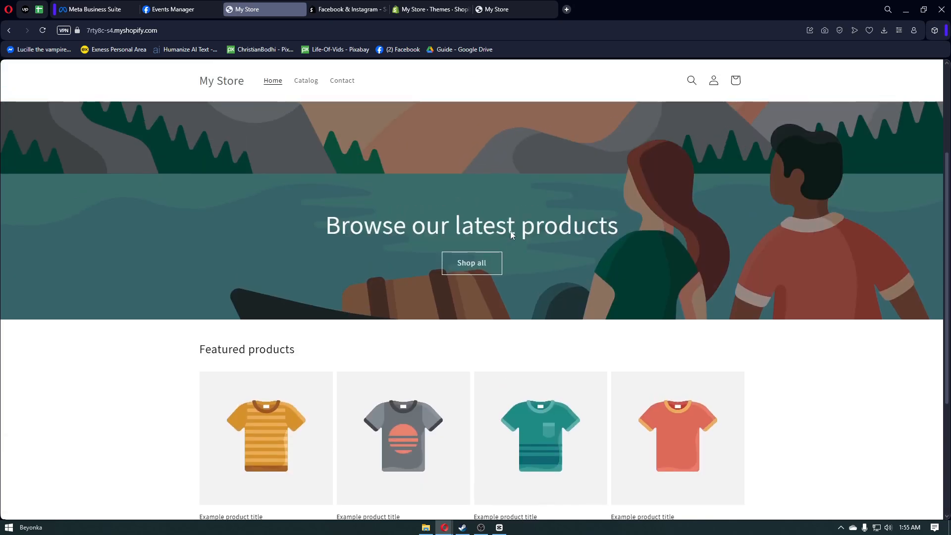